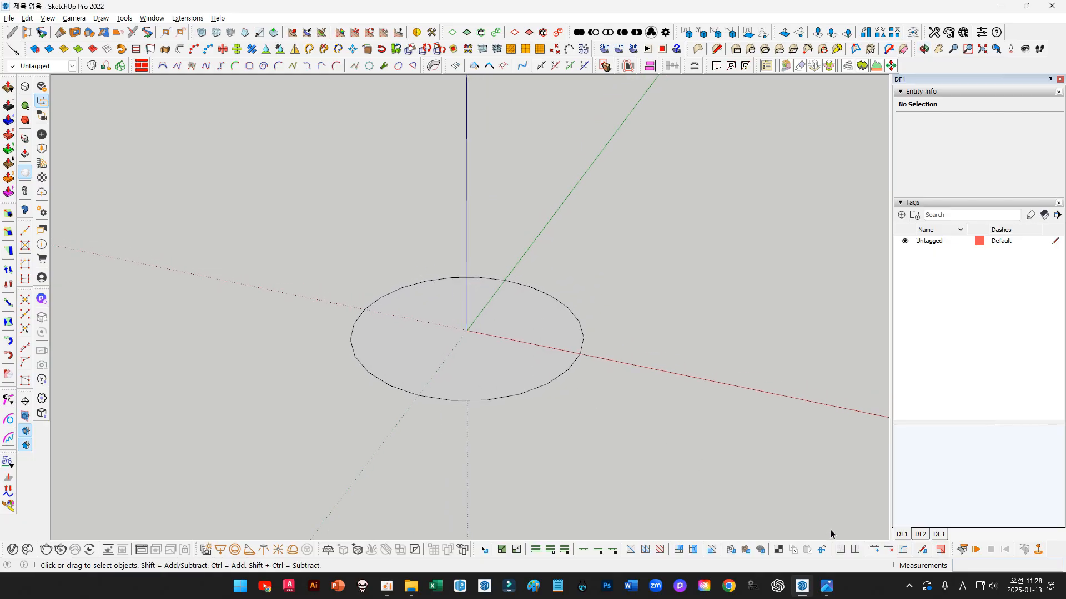
Examine the faceted tower in the reference image Modeling 06.jpg, especially its polygonal top outline, and return to the SketchUp model
click(829, 587)
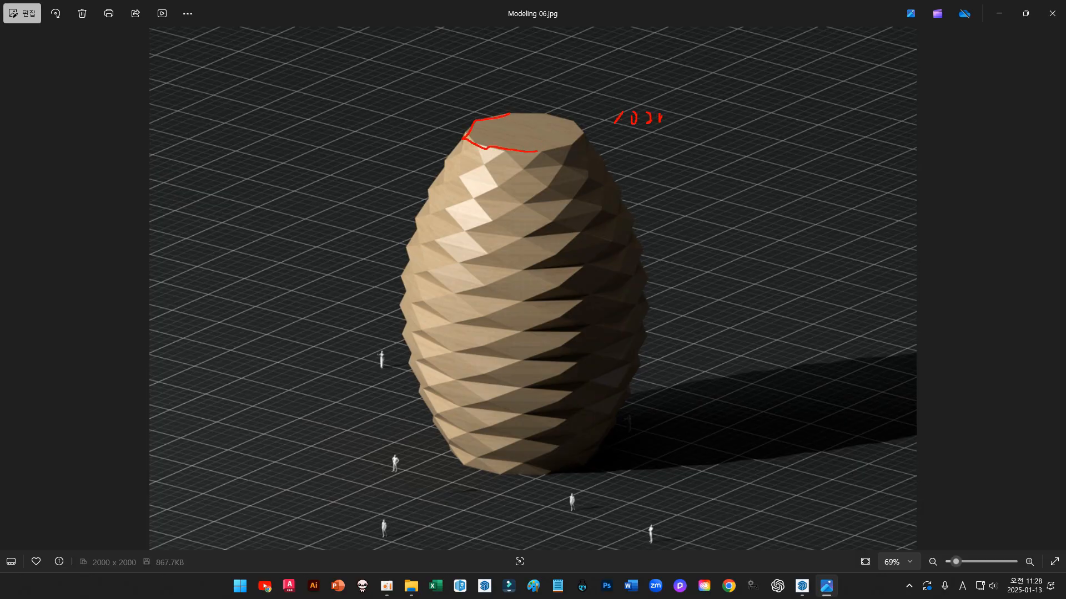
drag(604, 131, 644, 136)
mouse_move(678, 196)
mouse_down()
mouse_move(699, 210)
mouse_move(750, 207)
mouse_up()
drag(732, 192, 732, 217)
mouse_move(669, 184)
mouse_down()
mouse_move(732, 248)
mouse_move(693, 311)
mouse_up()
drag(680, 291, 704, 317)
drag(687, 357, 697, 359)
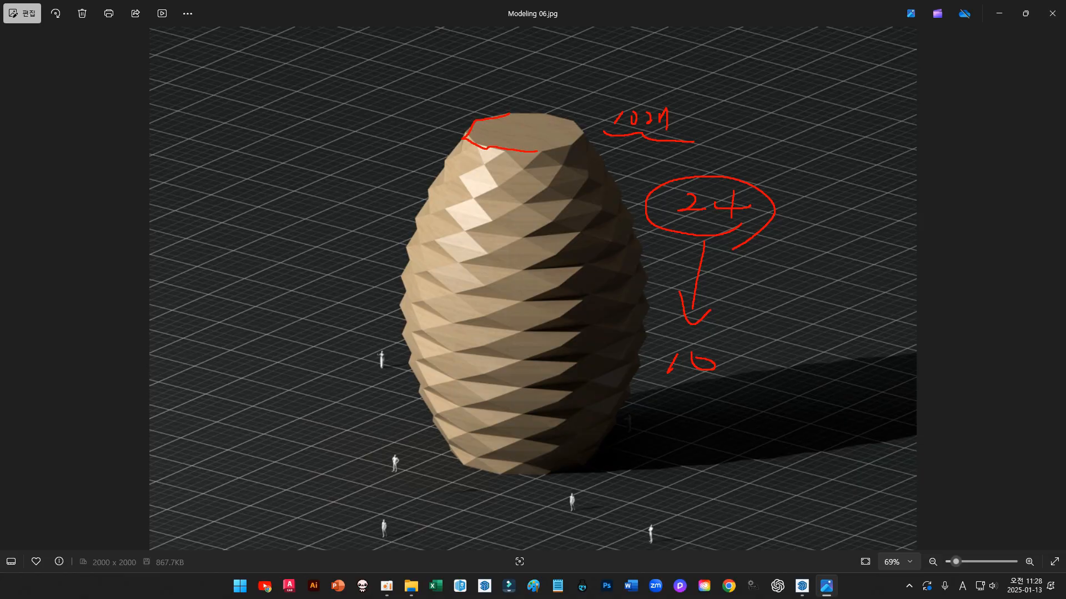
key(Escape)
click(1001, 14)
Examine the circle at the origin by selecting its outline and its face
scroll(533, 311, up, 2)
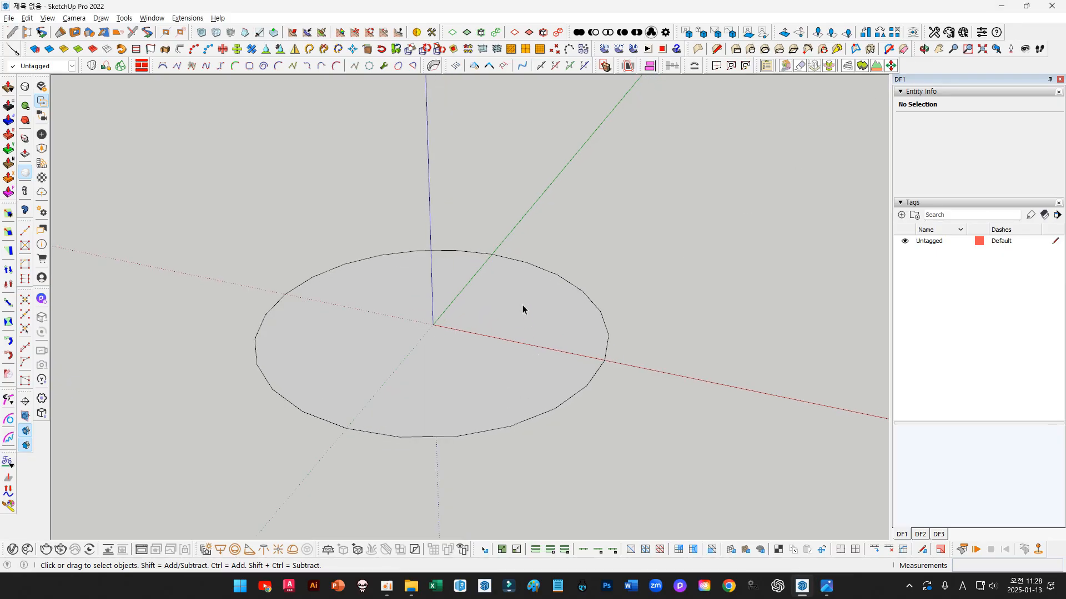
mouse_move(521, 305)
middle_down()
mouse_move(502, 400)
mouse_move(542, 274)
mouse_move(616, 261)
mouse_move(544, 309)
mouse_move(542, 291)
middle_up()
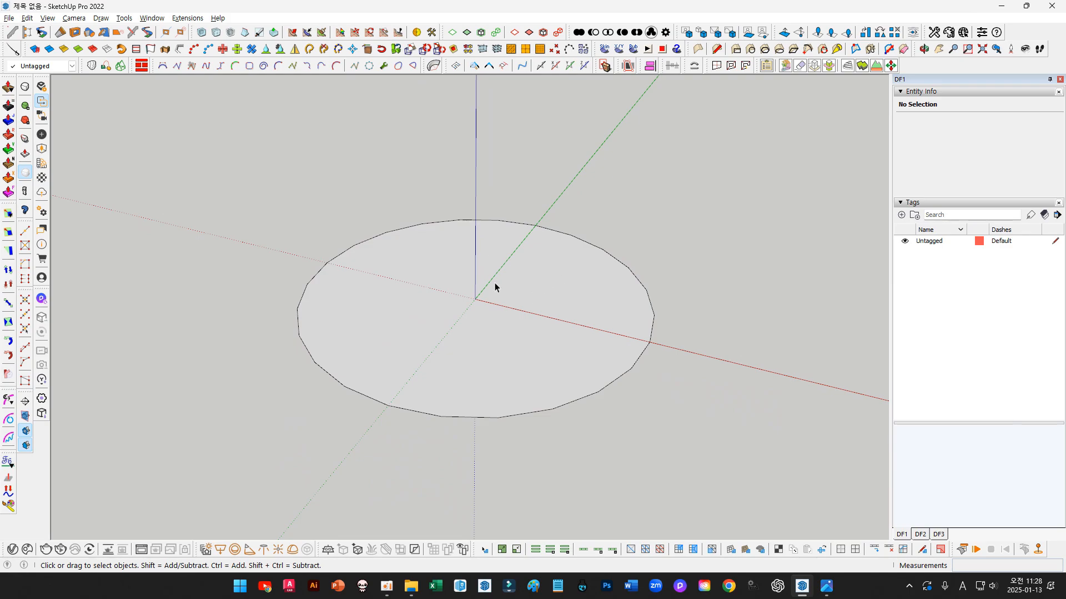
scroll(486, 296, down, 1)
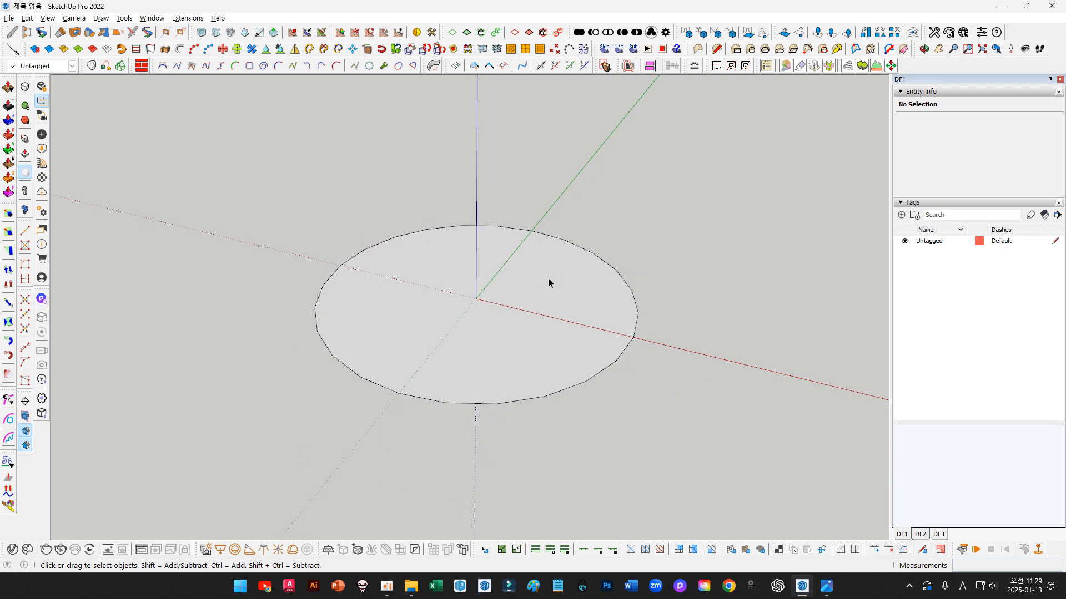
click(597, 257)
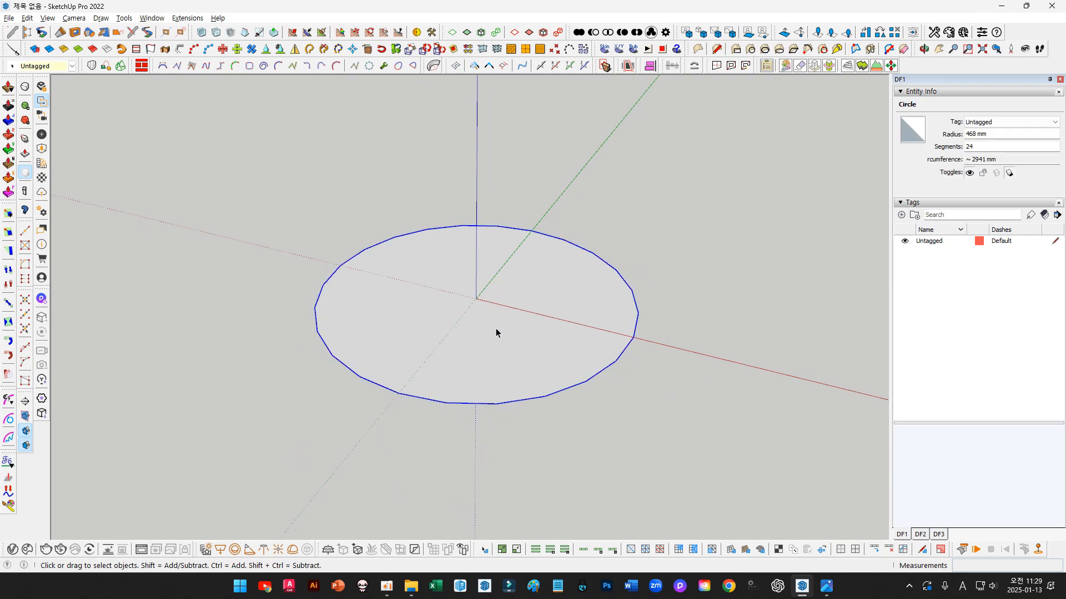
click(657, 251)
click(606, 262)
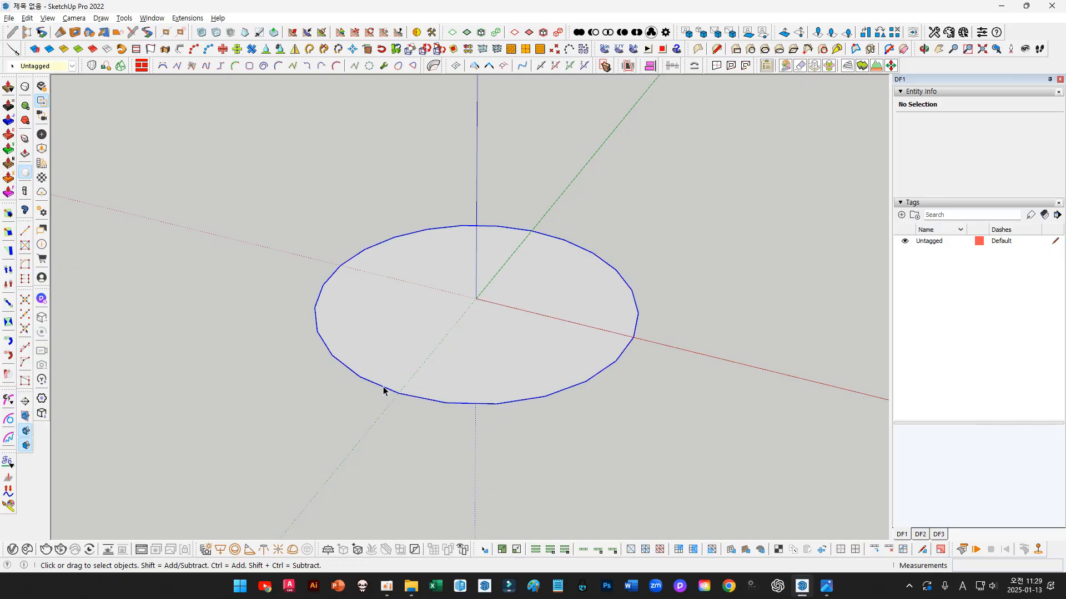
click(667, 263)
double_click(525, 302)
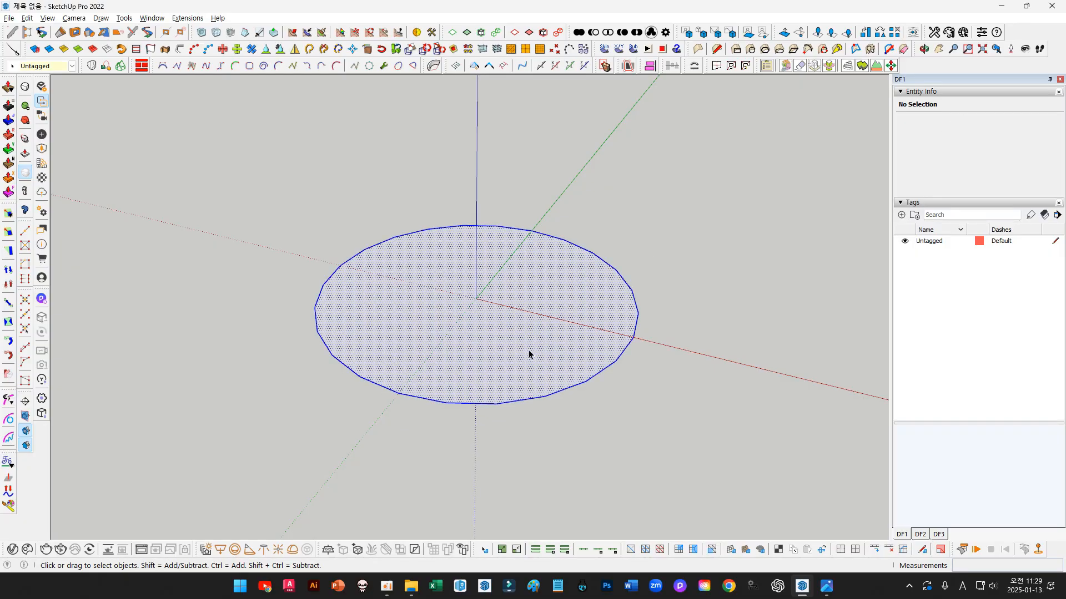
Set the circle's segment count to 10 in its entity properties
click(436, 401)
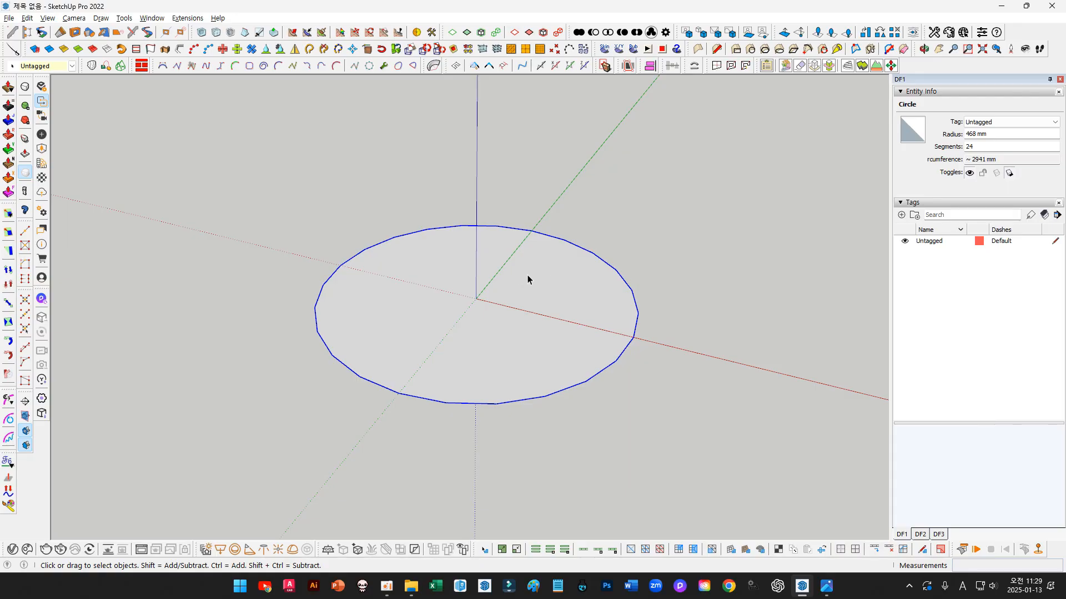
shift+middle_drag(531, 276, 537, 296)
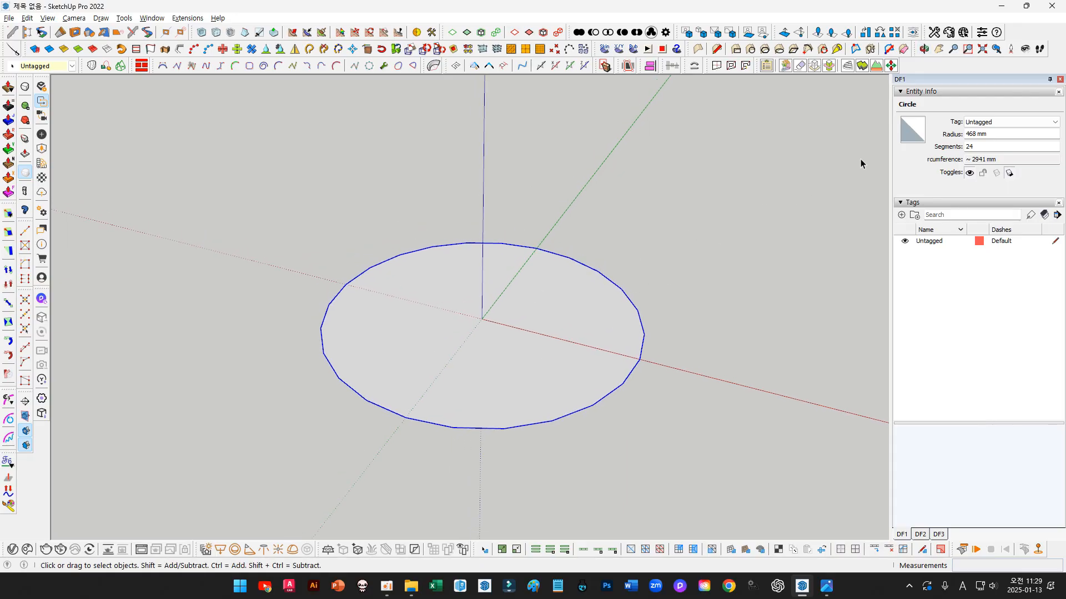
double_click(984, 146)
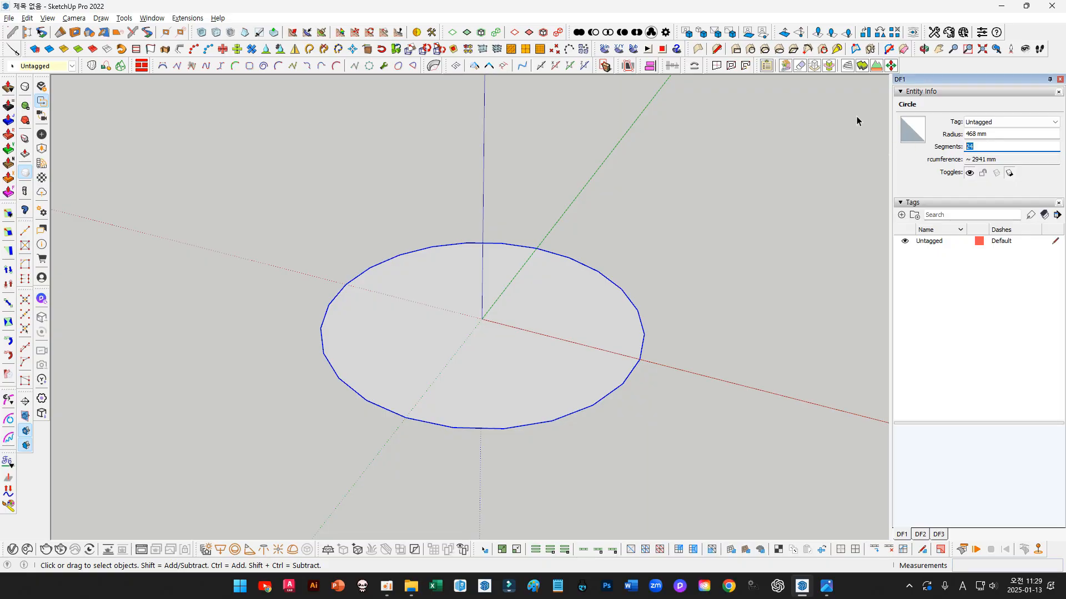
text(10)
key(Return)
click(687, 217)
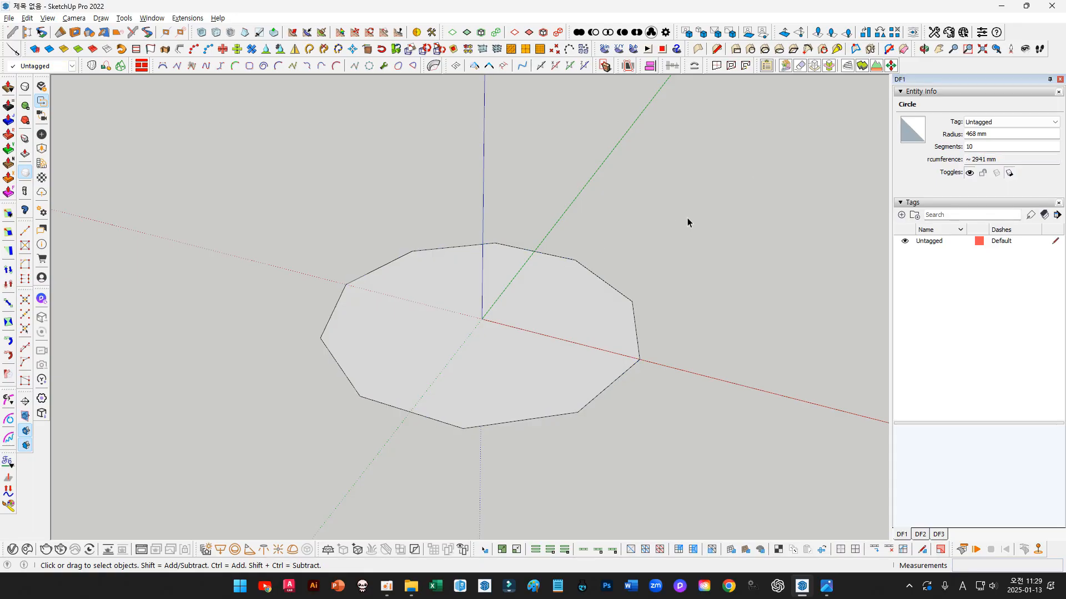
Delete the existing shape at the origin, including its face and outline
middle_drag(566, 273, 578, 274)
double_click(575, 291)
key(Delete)
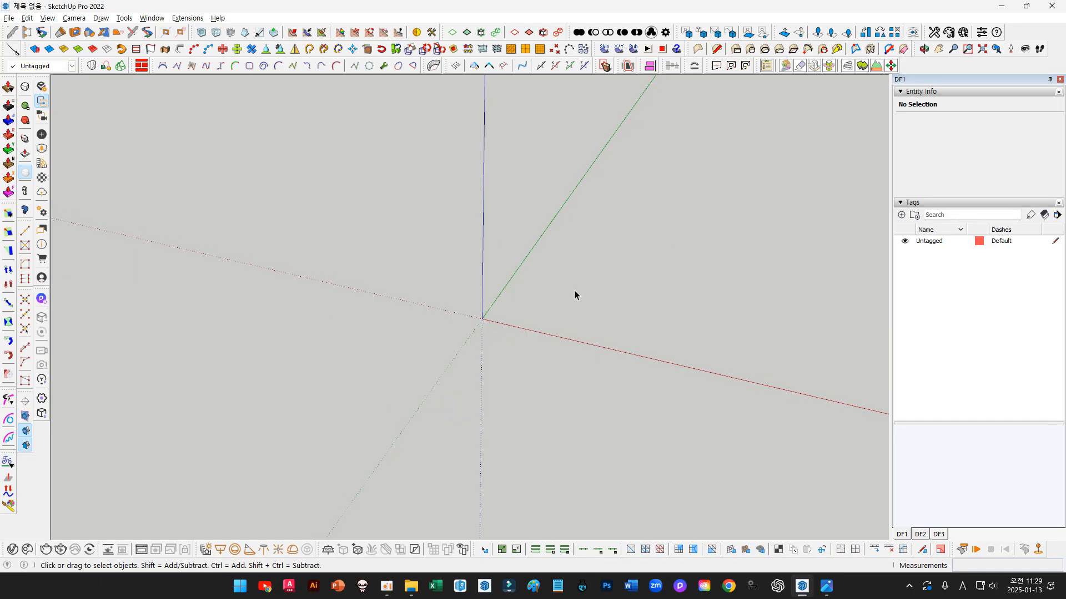
Draw a 10-sided circle centred on the origin with a radius of about 364 mm along the red axis
key(c)
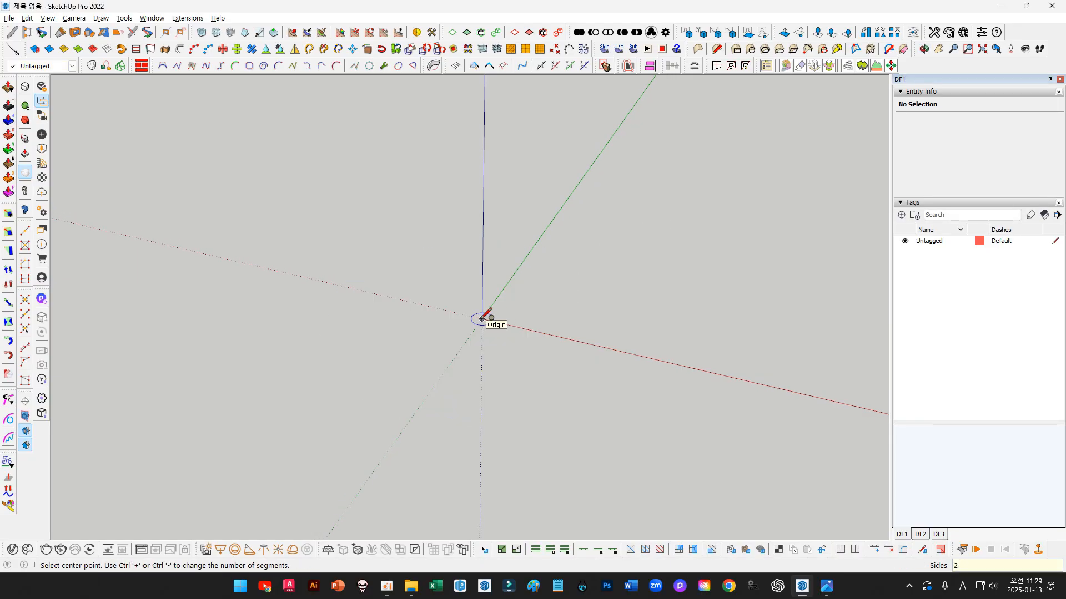
click(481, 319)
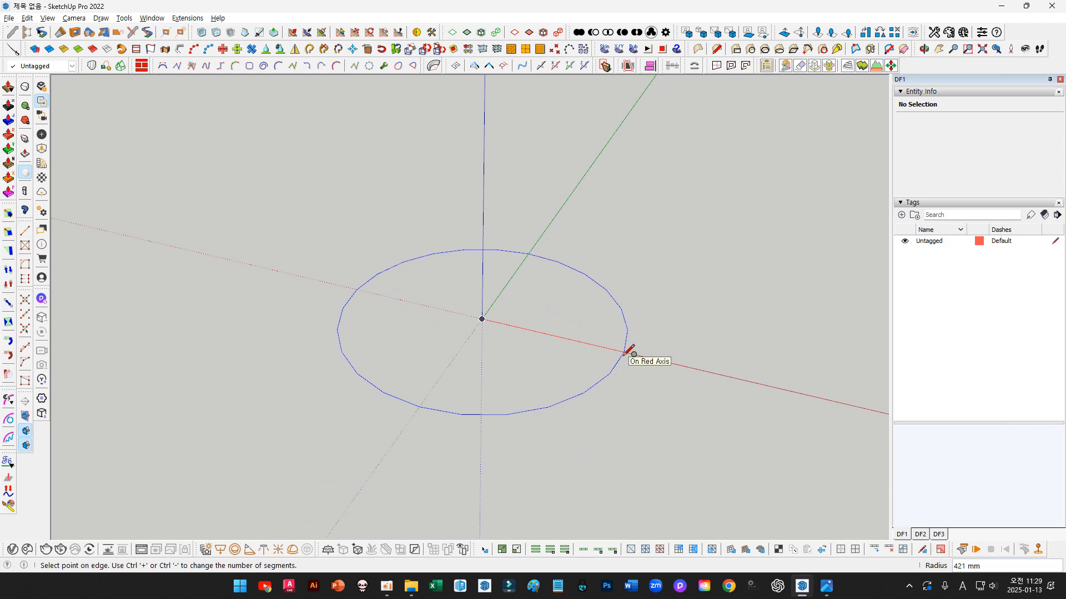
text(10s)
key(Return)
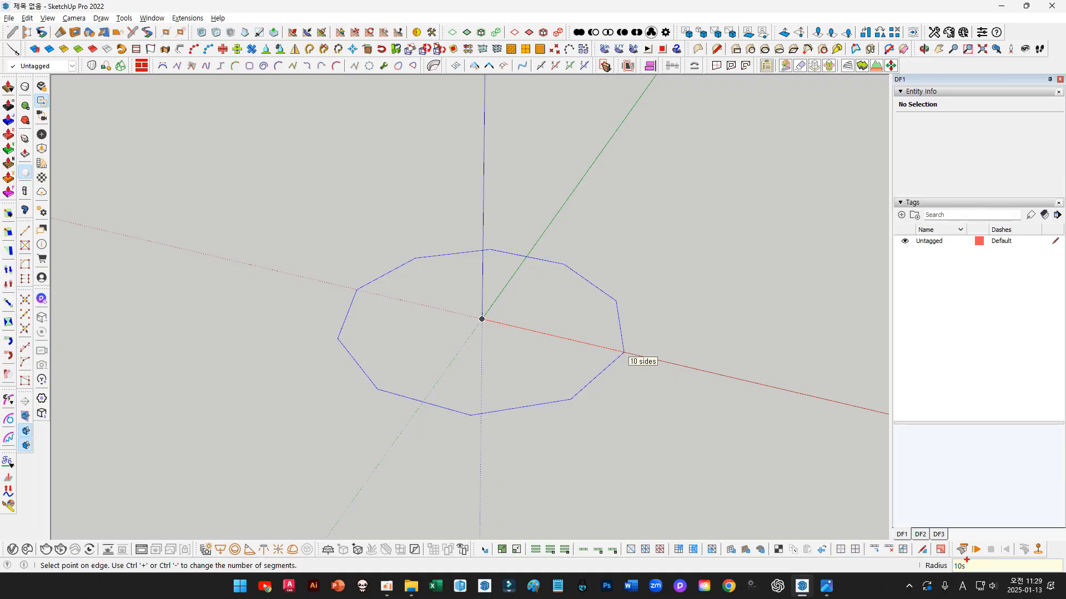
mouse_move(966, 560)
mouse_down()
mouse_move(944, 572)
mouse_move(948, 559)
mouse_up()
drag(459, 183, 445, 196)
drag(477, 179, 496, 183)
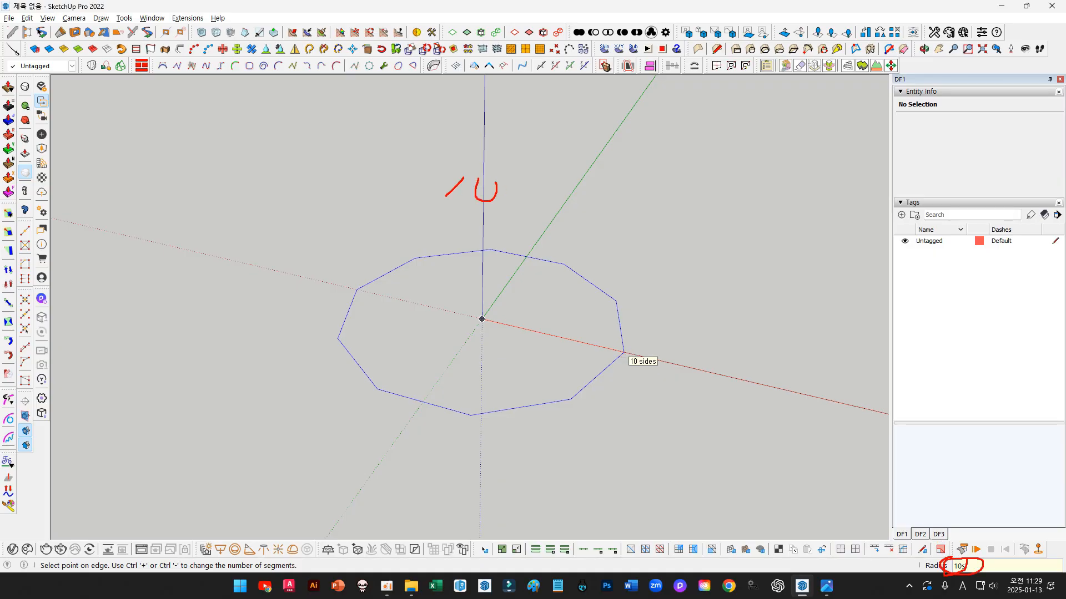
drag(433, 205, 500, 211)
drag(579, 175, 602, 202)
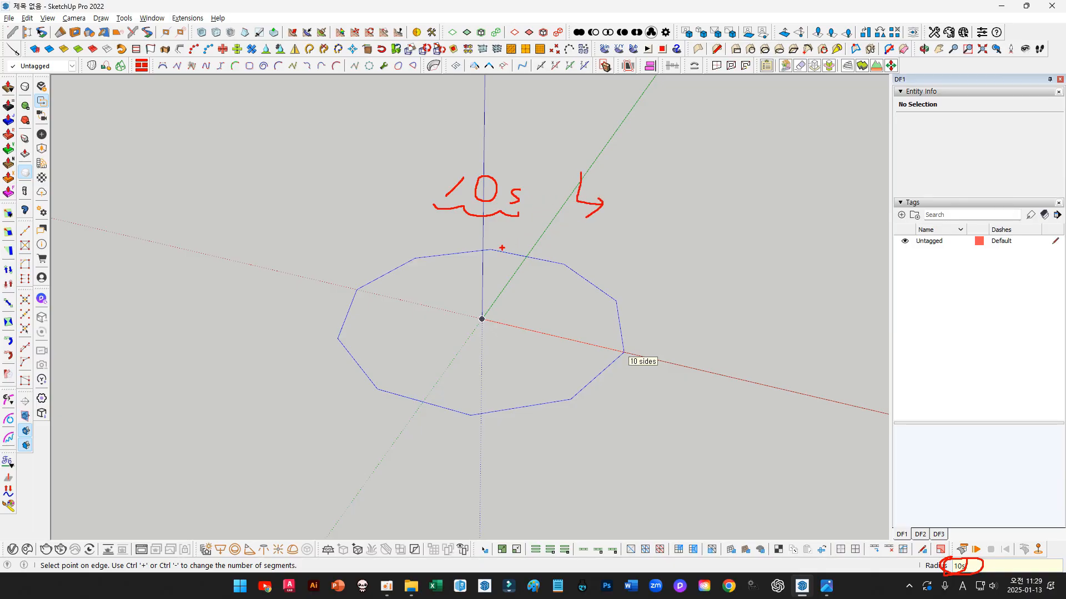
key(Escape)
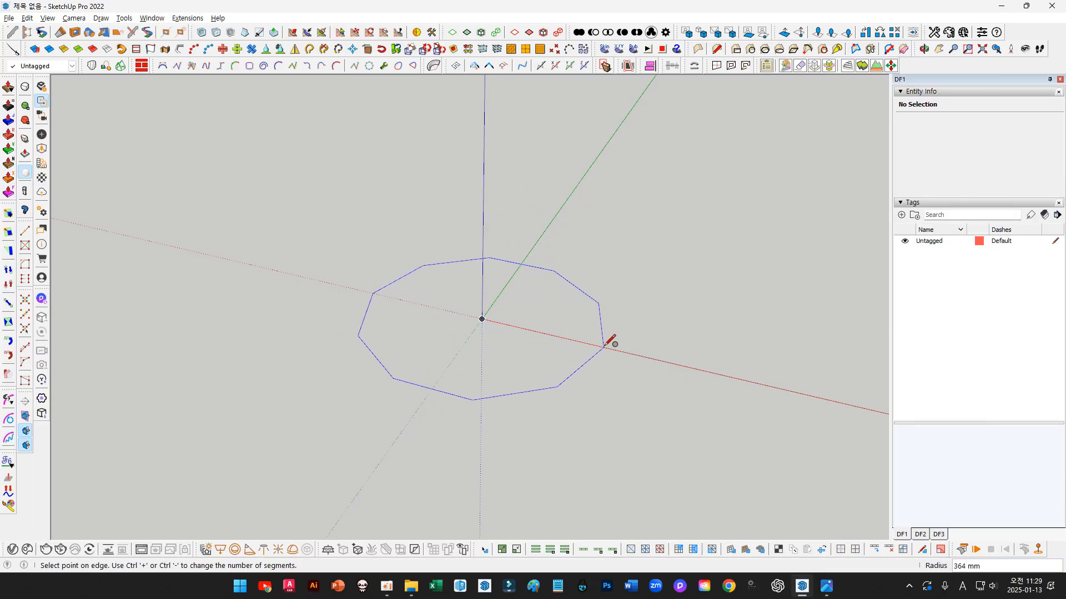
click(604, 348)
key(space)
Copy the ten-sided face and its edges about 83 mm straight up along the blue axis
middle_drag(531, 350, 561, 281)
double_click(519, 344)
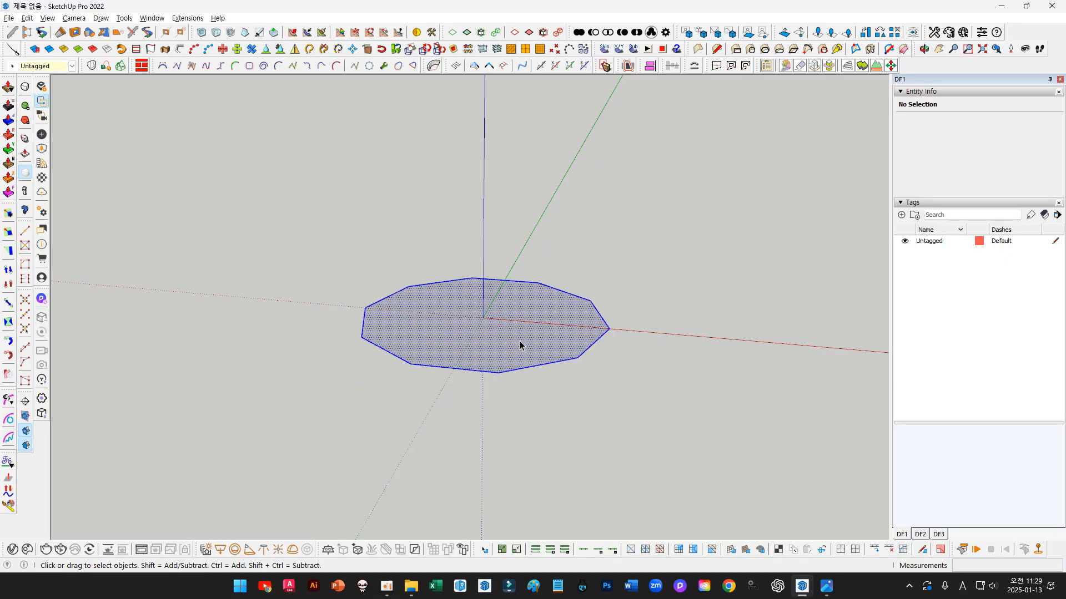
key(m)
click(512, 346)
key(ctrl)
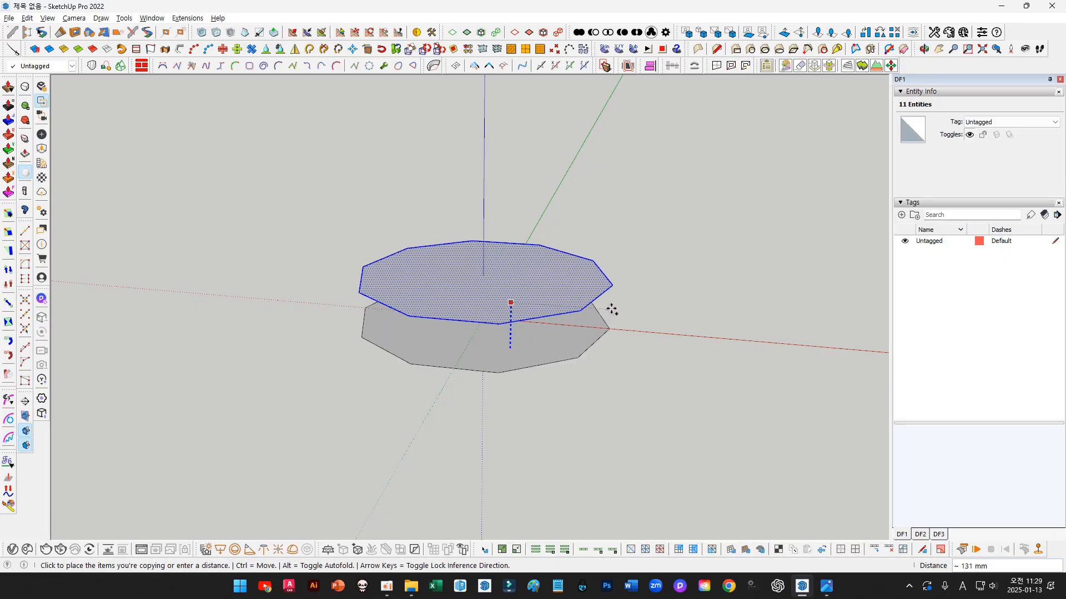
click(631, 333)
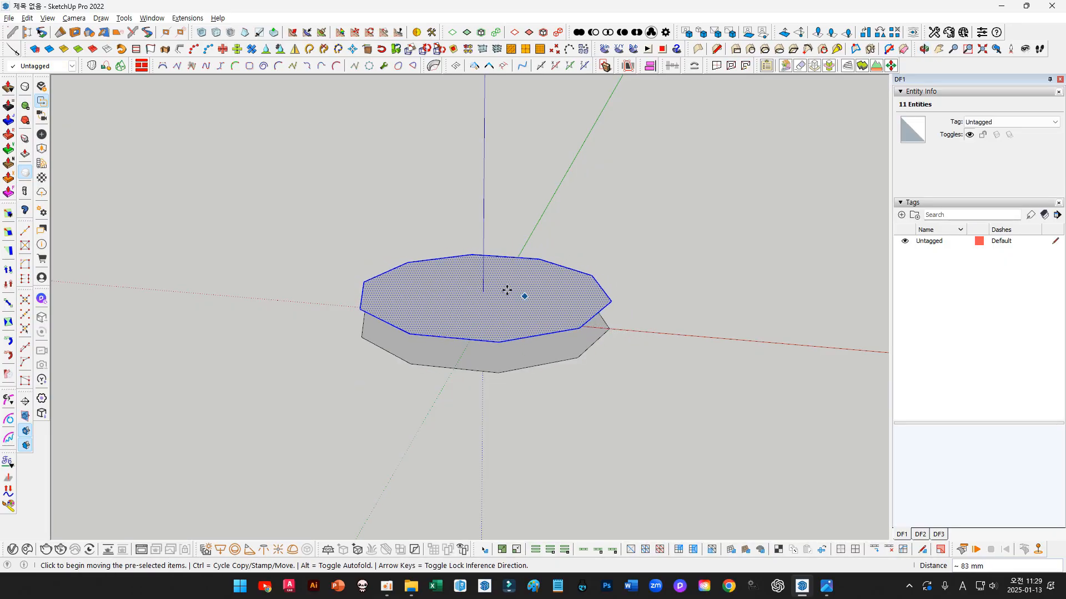
Rotate the upper polygon about its centre so its corner lines up with the midpoint of the lower polygon's edge
key(q)
click(482, 291)
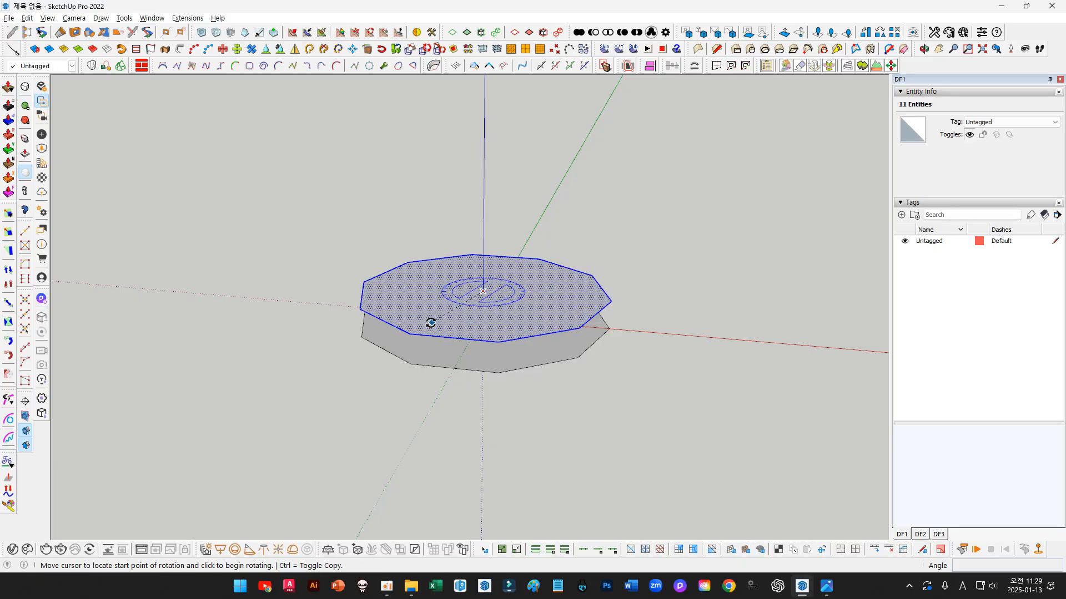
click(409, 334)
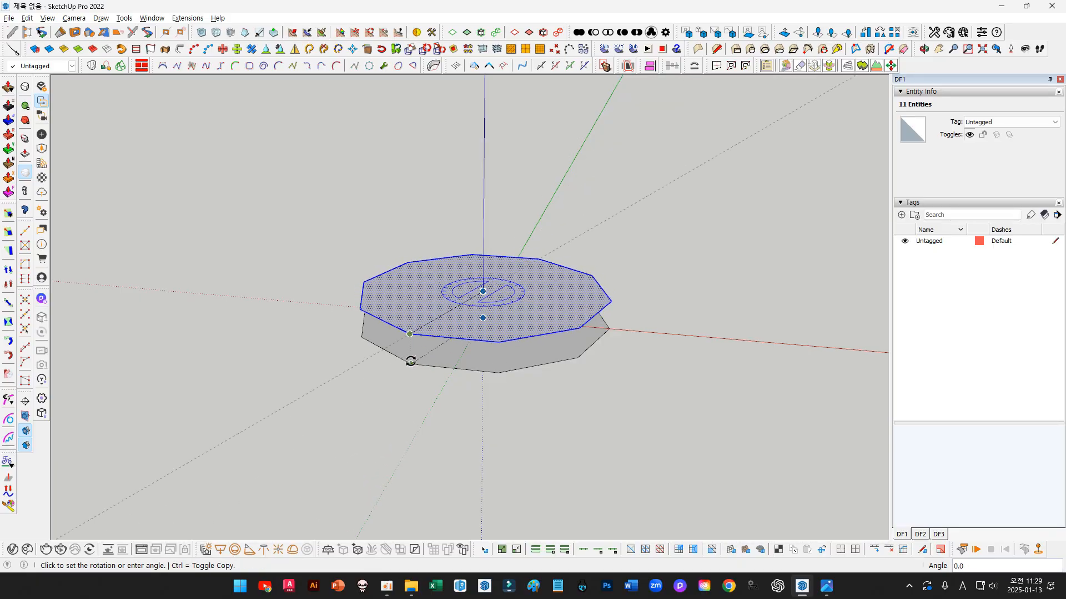
click(455, 367)
middle_drag(456, 368, 499, 400)
key(space)
click(452, 395)
Draw two lines from the ends of a lower polygon edge to the upper corner above it, forming a triangular face
scroll(445, 356, up, 2)
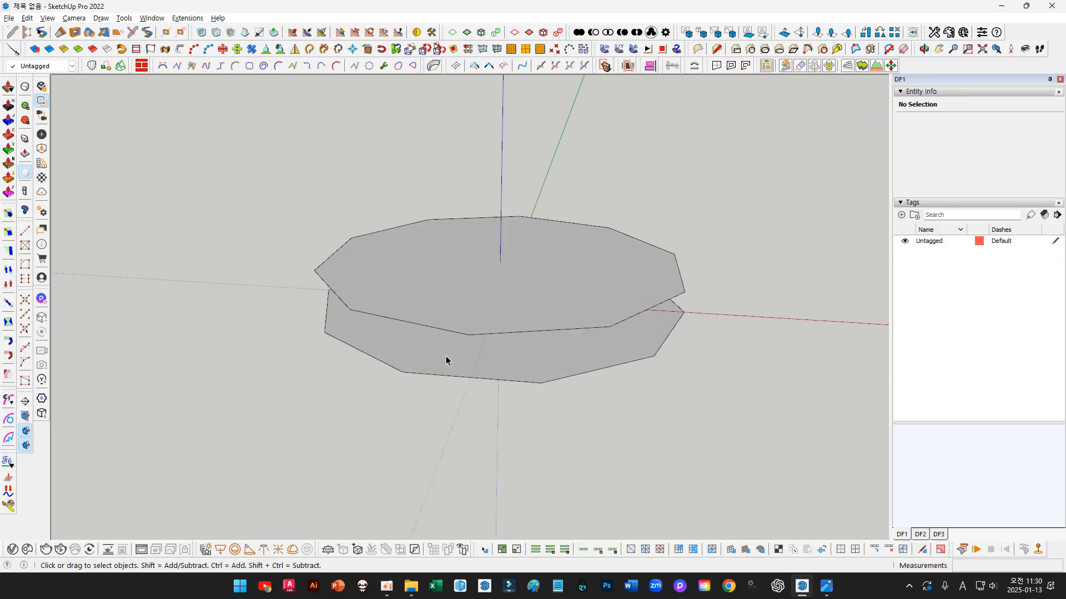
middle_drag(445, 355, 426, 346)
key(l)
click(395, 372)
click(459, 337)
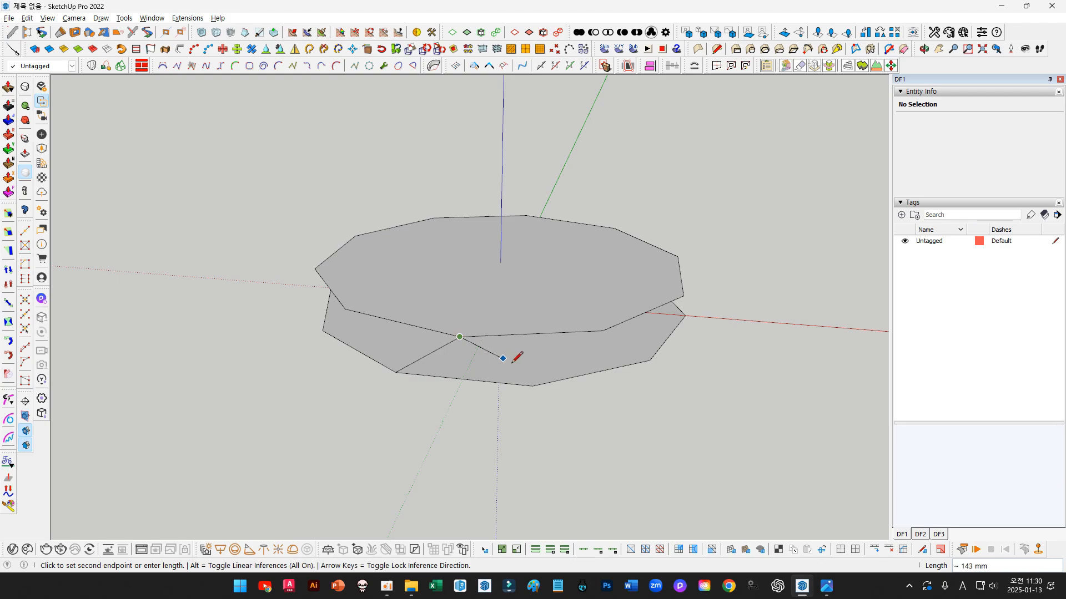
click(532, 386)
key(space)
mouse_move(532, 385)
middle_down()
mouse_move(483, 361)
mouse_move(362, 350)
middle_up()
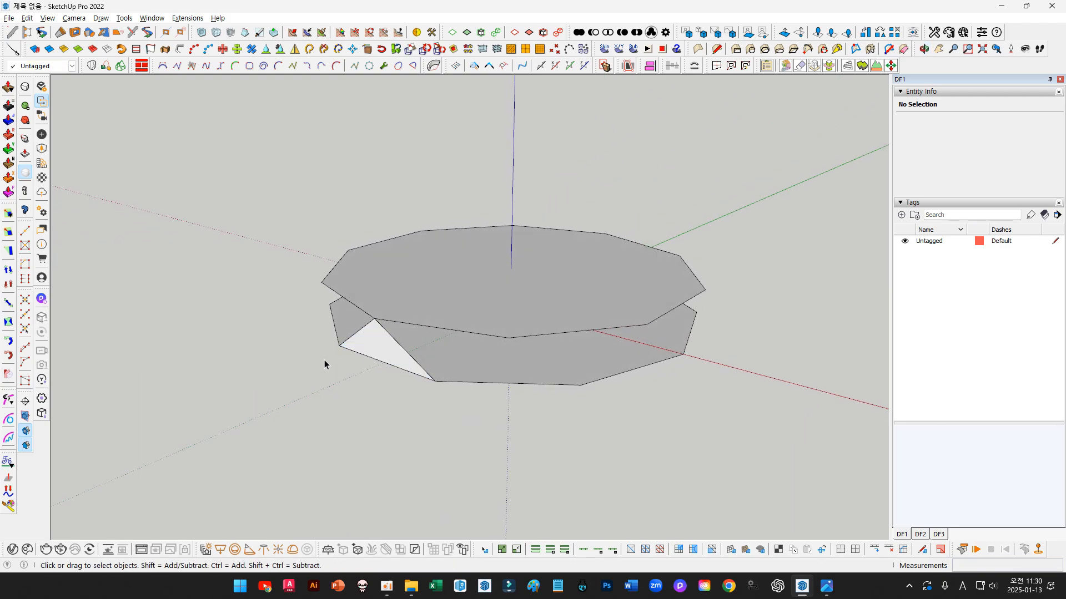
Rotate-copy the triangular face about the polygon's centre by one edge and repeat the copy 10 times around the ring
middle_drag(324, 359, 244, 316)
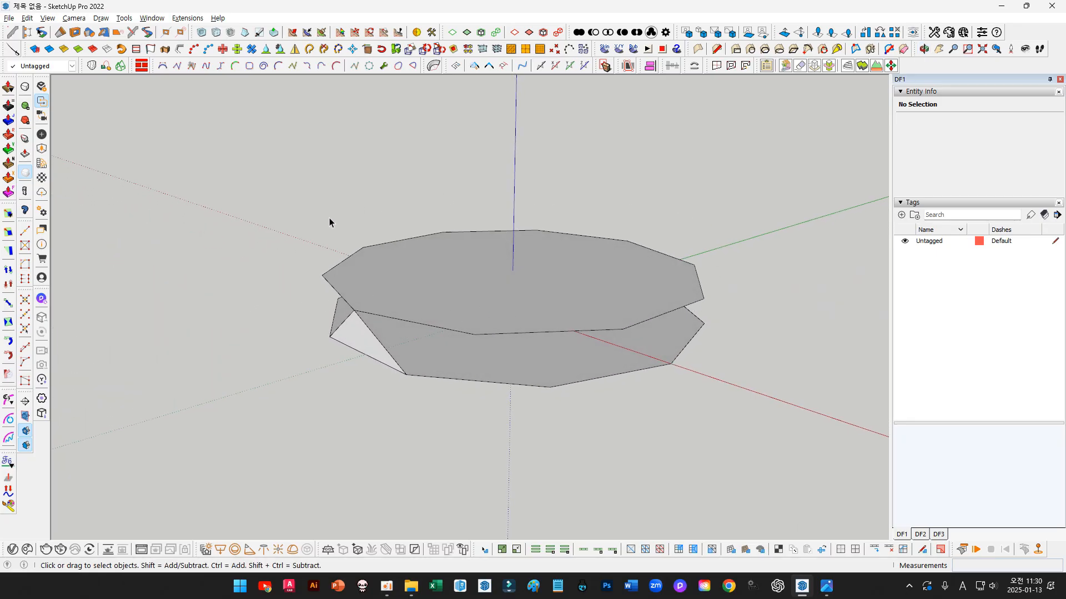
middle_drag(316, 229, 483, 366)
double_click(409, 368)
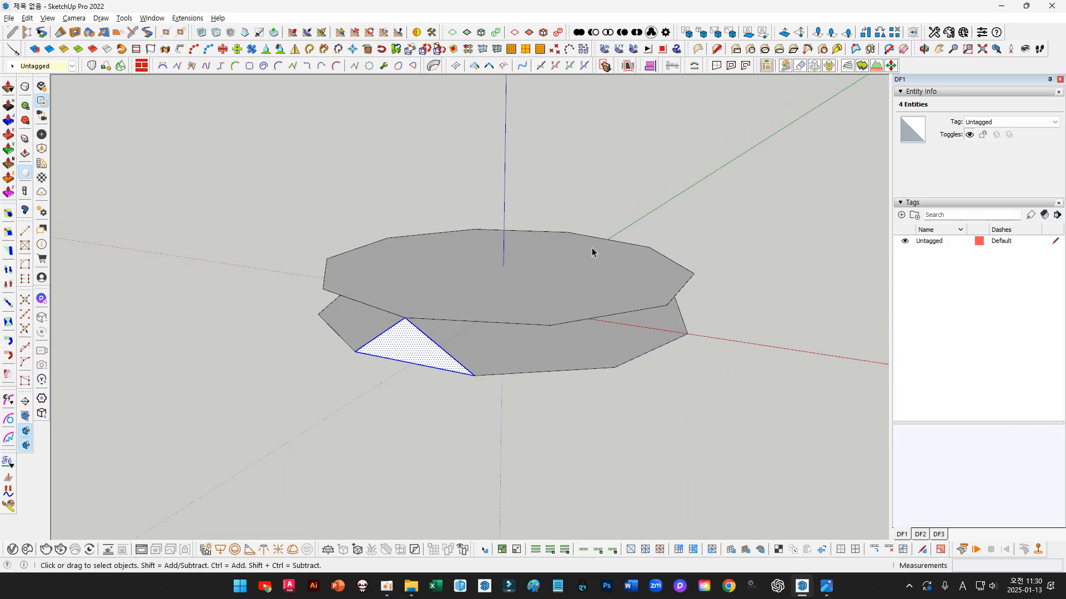
middle_drag(578, 238, 533, 250)
key(q)
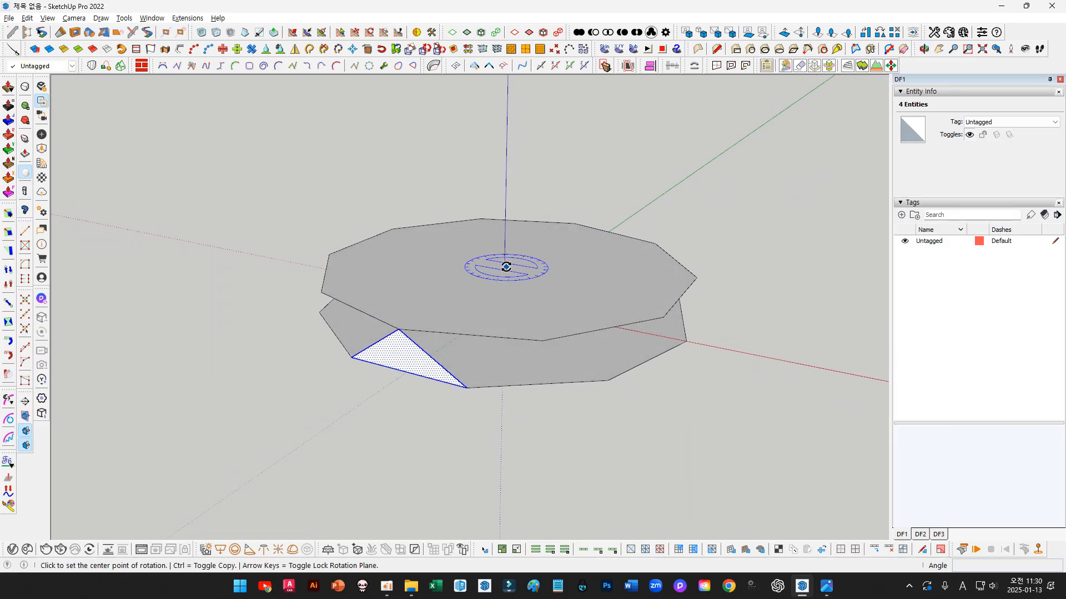
click(505, 265)
key(ctrl)
click(351, 357)
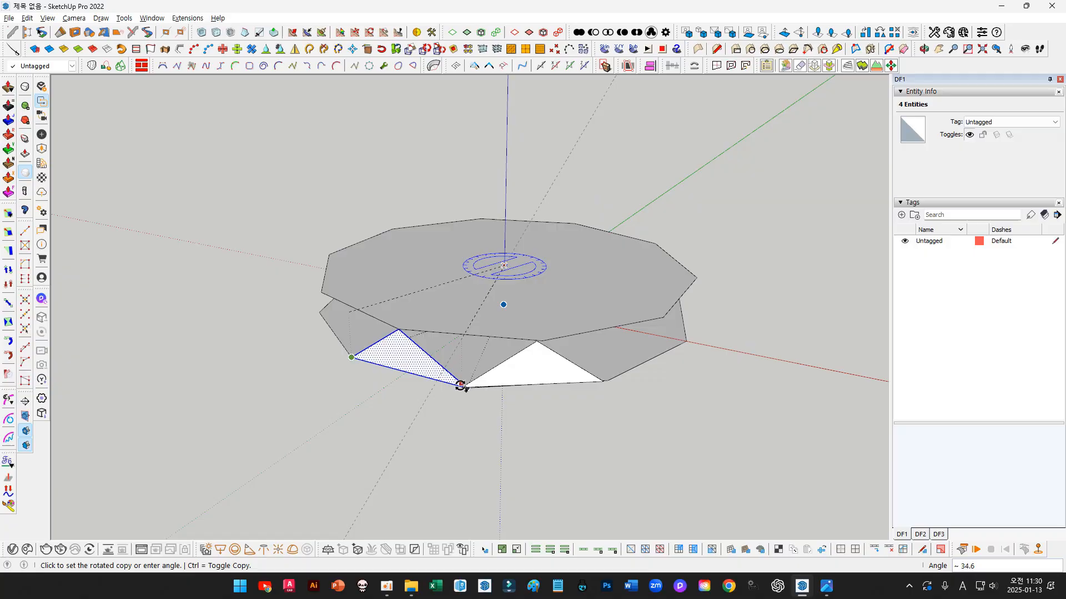
click(464, 386)
text(*10)
key(Return)
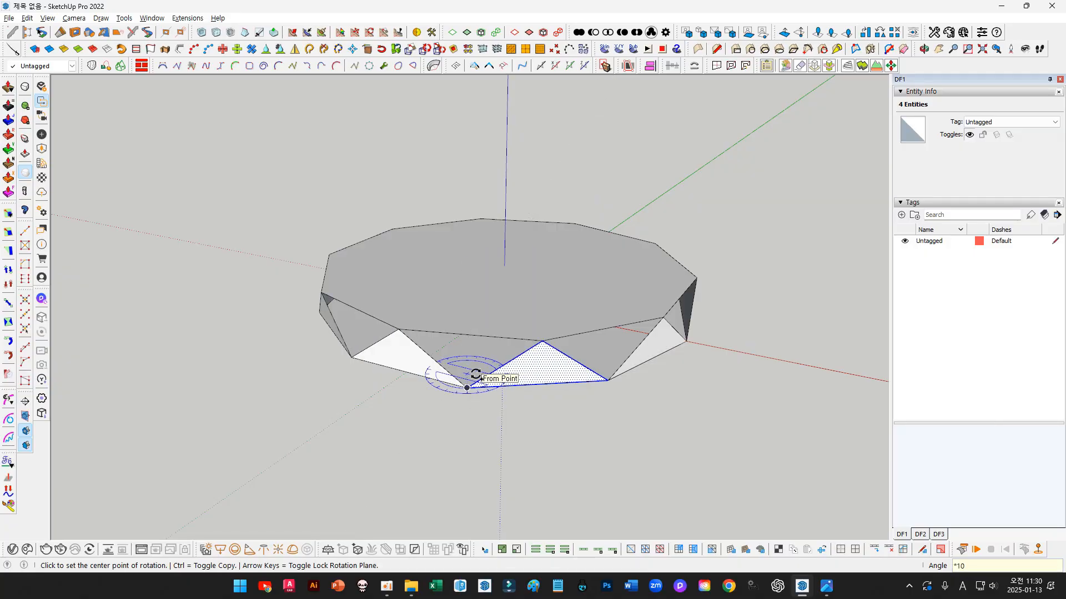
Try to retrace the slanted edge of one triangle with the Line tool, from its upper corner to its base corner
middle_drag(458, 372, 777, 267)
click(631, 237)
middle_drag(373, 289, 354, 320)
click(383, 293)
scroll(382, 289, up, 4)
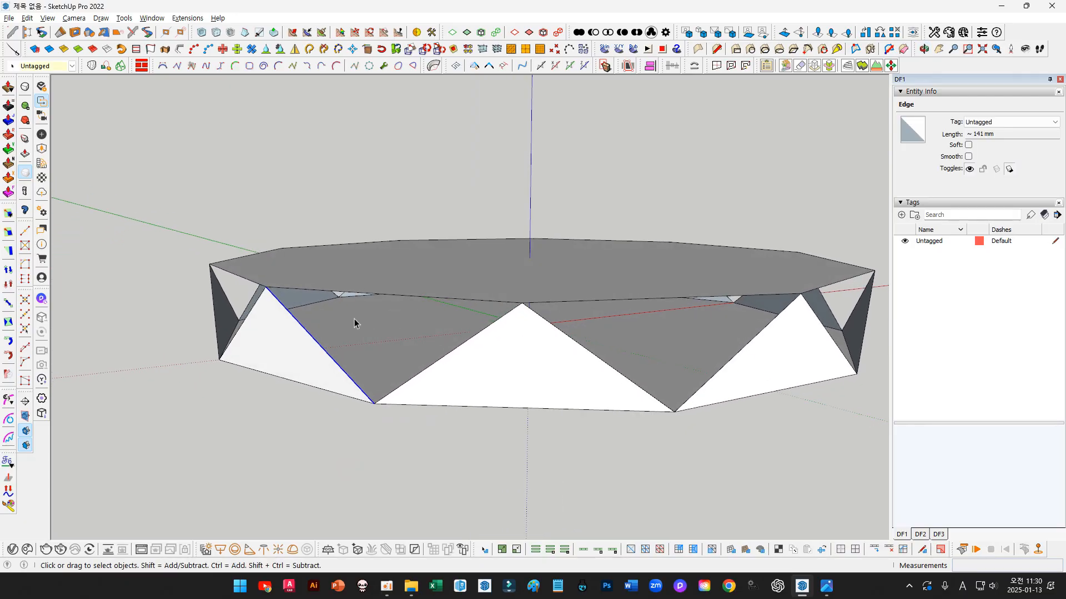
key(l)
click(265, 287)
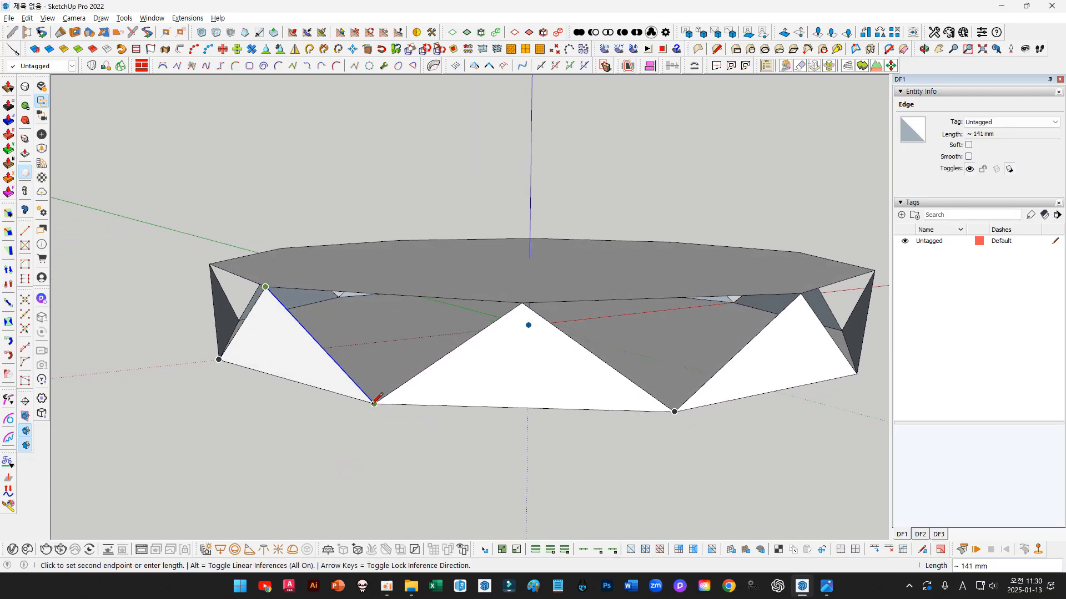
key(space)
scroll(375, 333, down, 2)
middle_drag(357, 290, 425, 275)
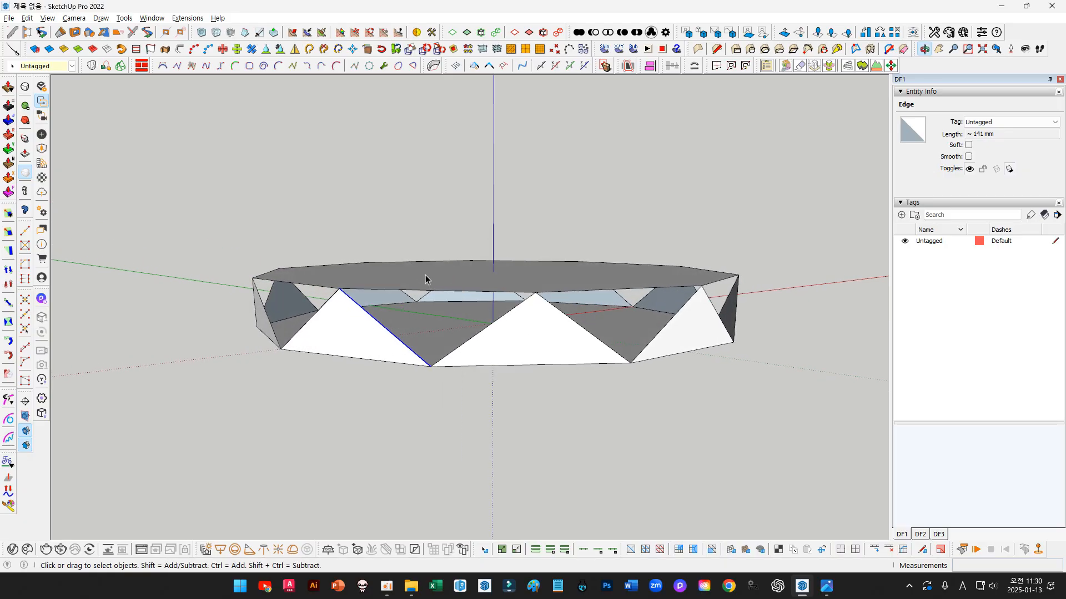
Select the whole triangular ring together with both ten-sided polygons
middle_drag(588, 255, 535, 254)
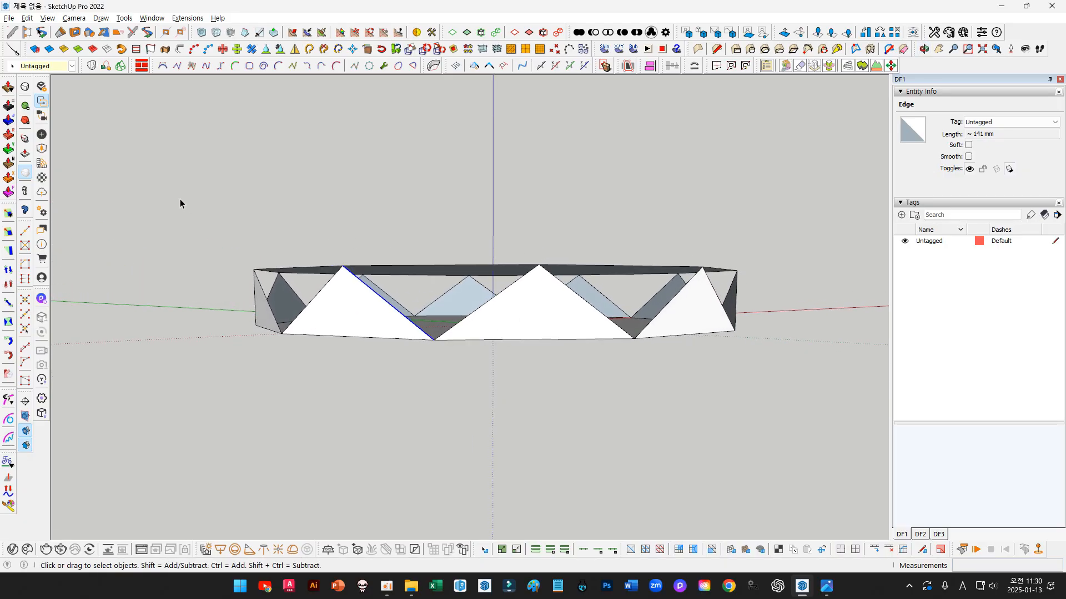
drag(168, 192, 801, 377)
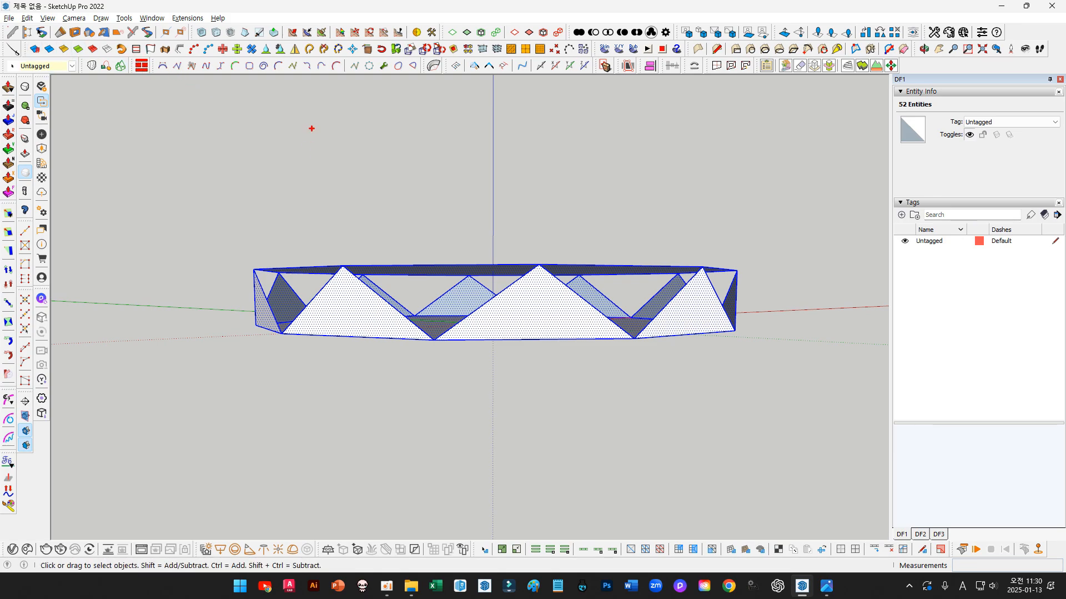
mouse_move(311, 129)
mouse_down()
mouse_move(328, 173)
mouse_move(363, 132)
mouse_up()
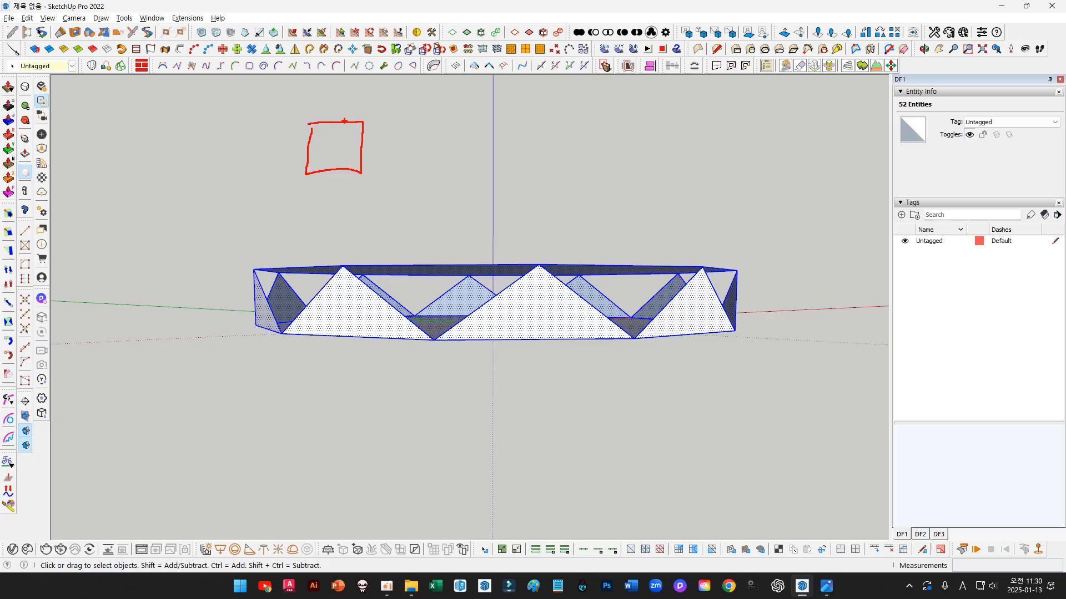
mouse_move(322, 126)
mouse_down()
mouse_move(312, 154)
mouse_move(321, 169)
mouse_move(343, 146)
mouse_move(356, 149)
mouse_up()
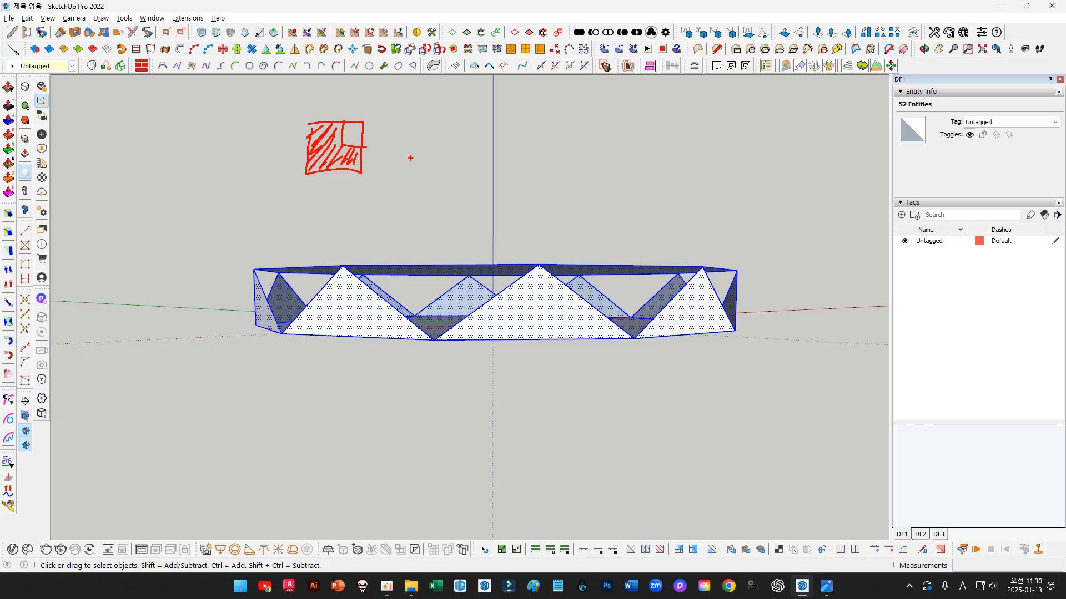
mouse_move(432, 132)
mouse_down()
mouse_move(412, 171)
mouse_move(444, 162)
mouse_move(645, 174)
mouse_up()
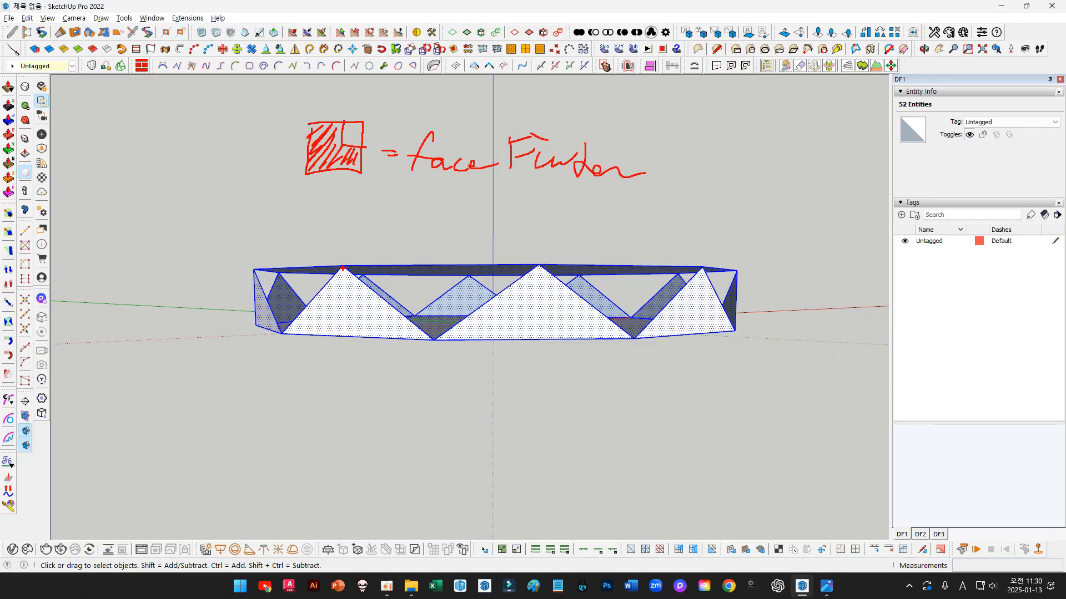
mouse_move(541, 262)
mouse_down()
mouse_move(436, 340)
mouse_move(369, 289)
mouse_up()
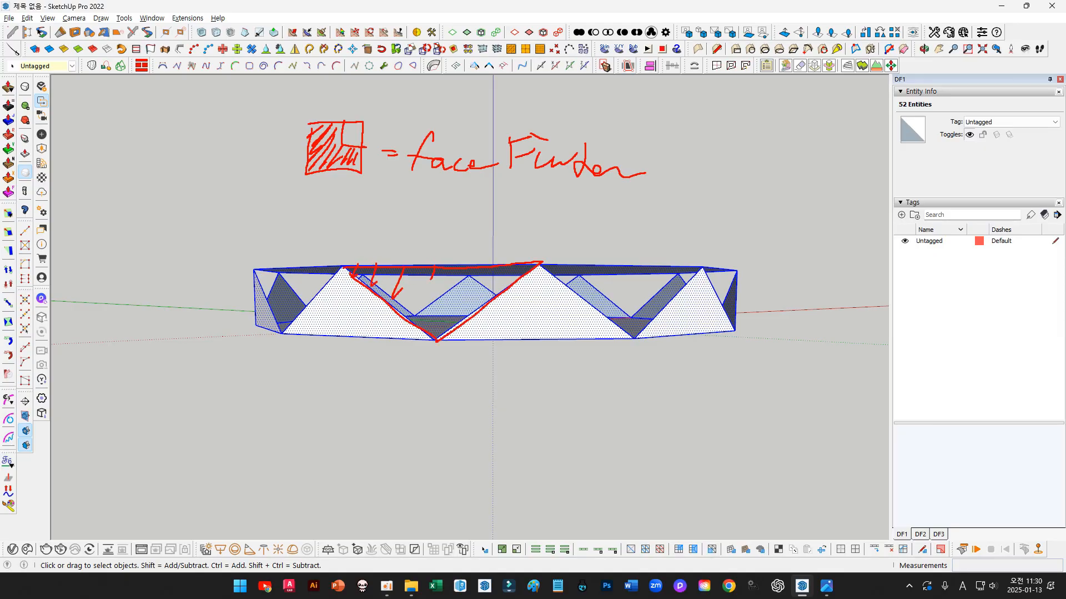
key(Escape)
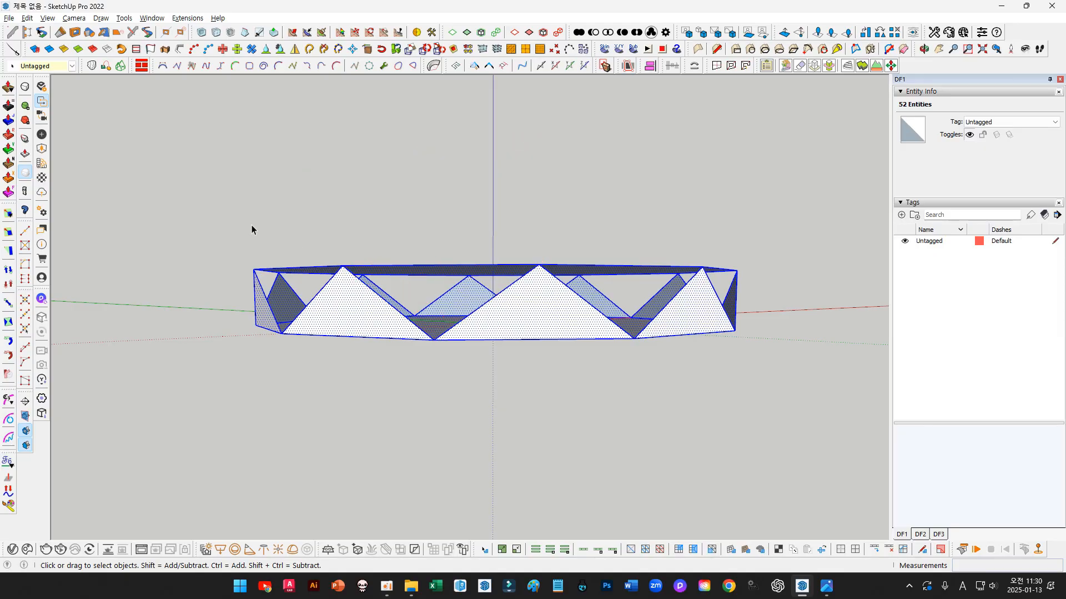
Fill the open triangular gaps around the ring with faces and delete the flat polygon faces at its base and top
click(390, 254)
middle_drag(444, 278, 483, 219)
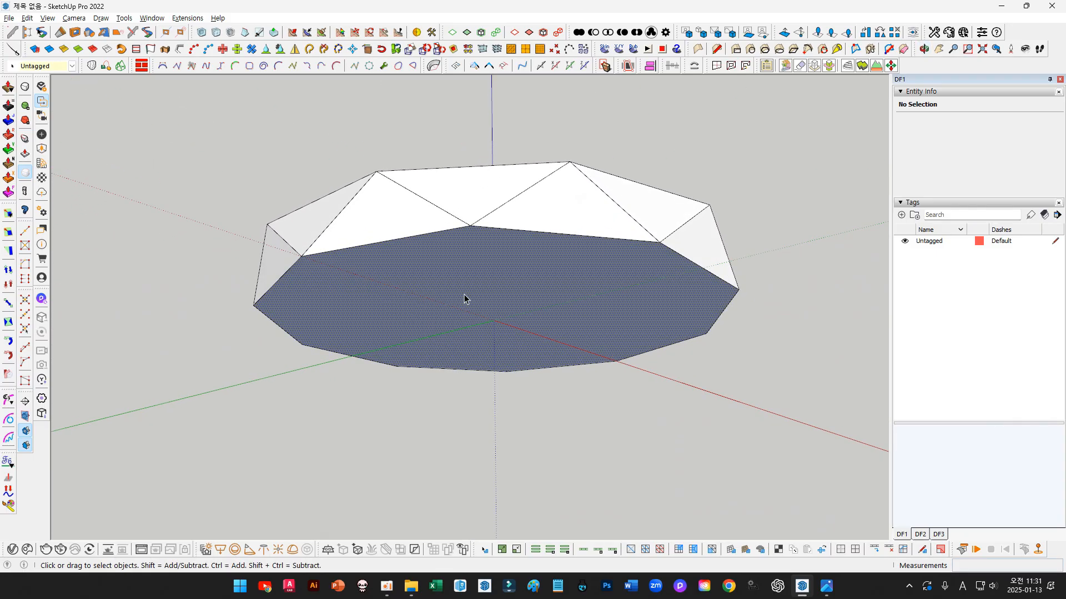
middle_drag(464, 299, 432, 352)
click(447, 335)
key(Delete)
Try to copy the whole ring straight up along the blue axis, starting from one of its base corners
middle_drag(381, 296, 348, 239)
drag(189, 195, 711, 408)
key(m)
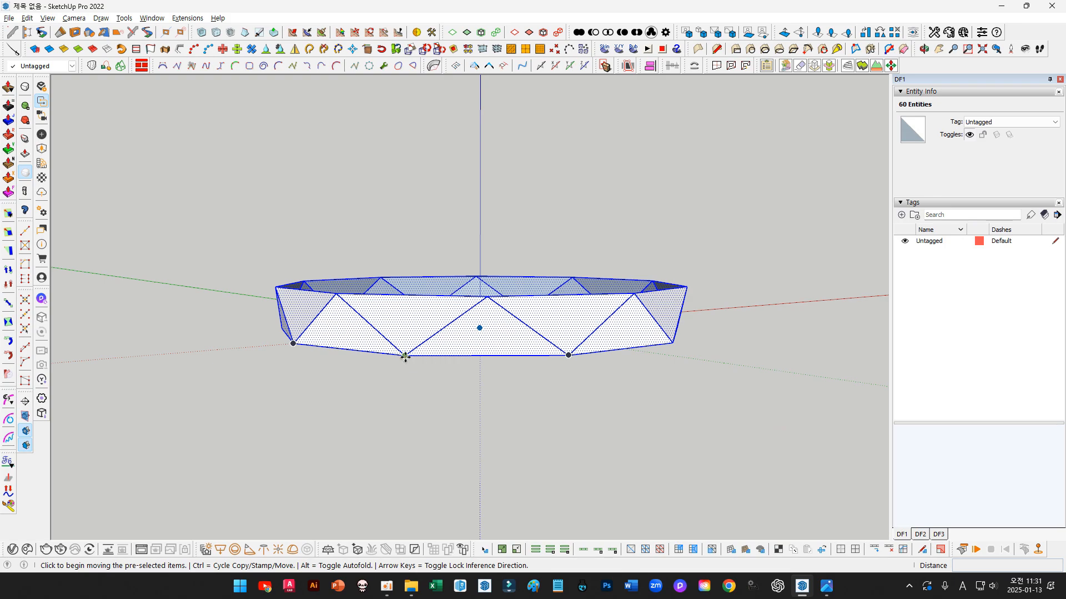
key(space)
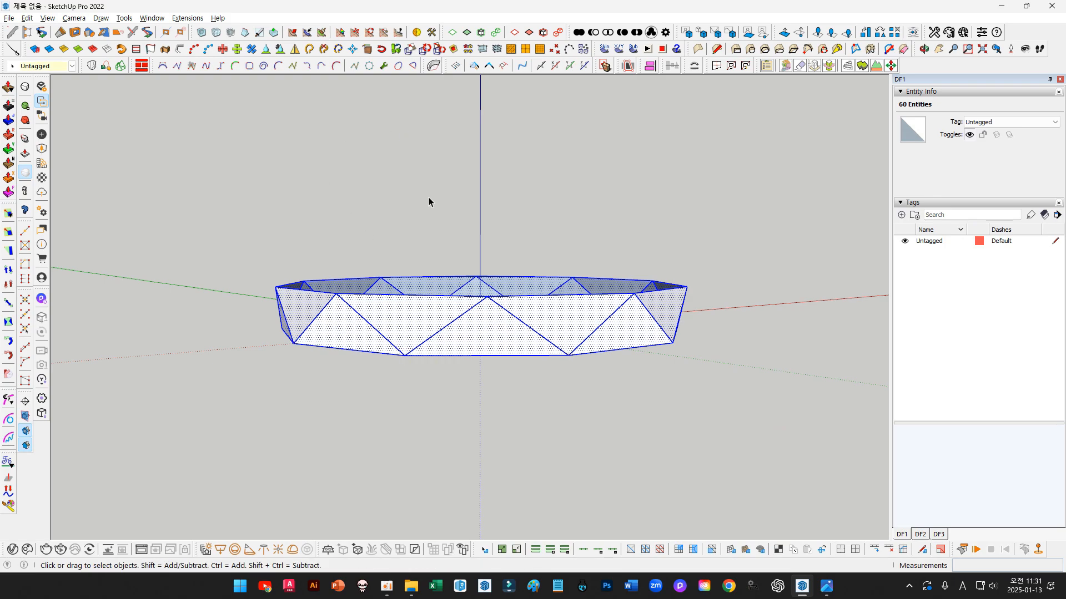
key(m)
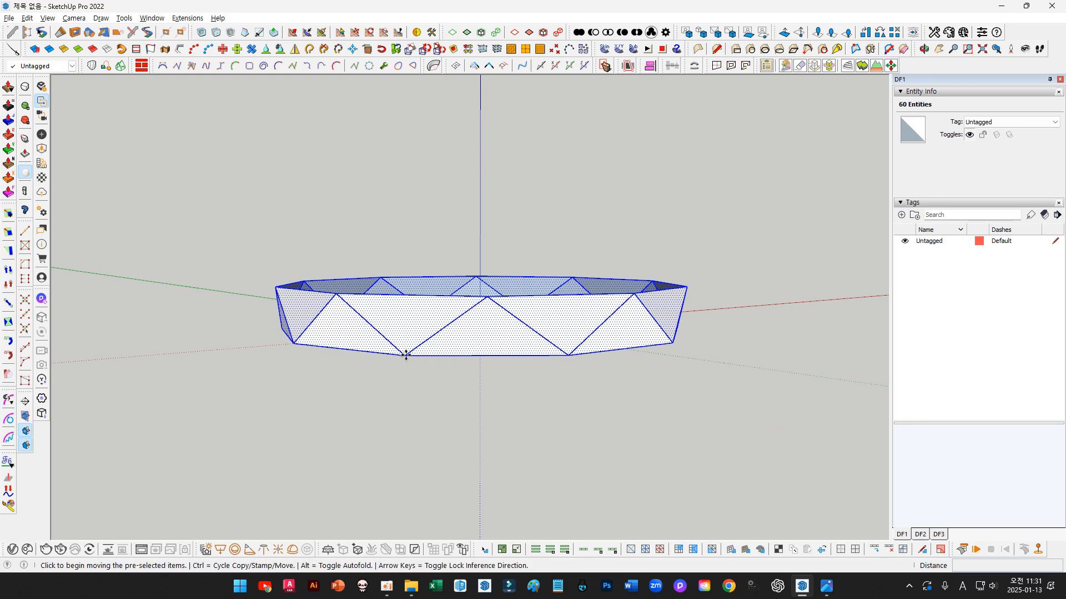
click(405, 355)
key(super)
key(super)
key(ctrl)
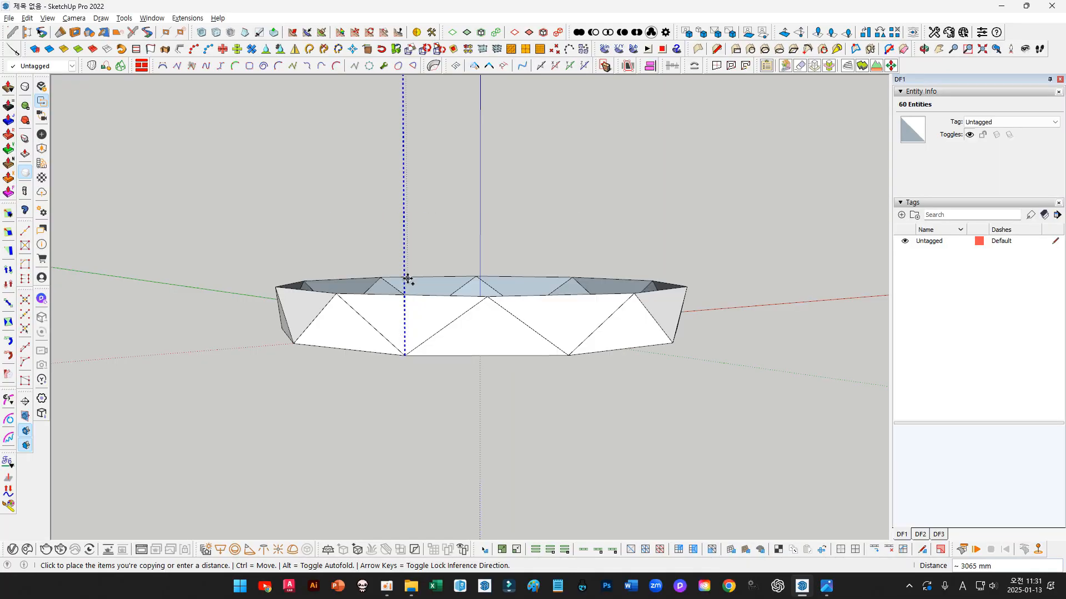
click(405, 296)
mouse_move(453, 249)
middle_down()
mouse_move(480, 233)
mouse_move(440, 255)
mouse_move(470, 257)
middle_up()
Copy the ring vertically about 243 mm above the original, locked to the blue axis
click(599, 391)
key(Up)
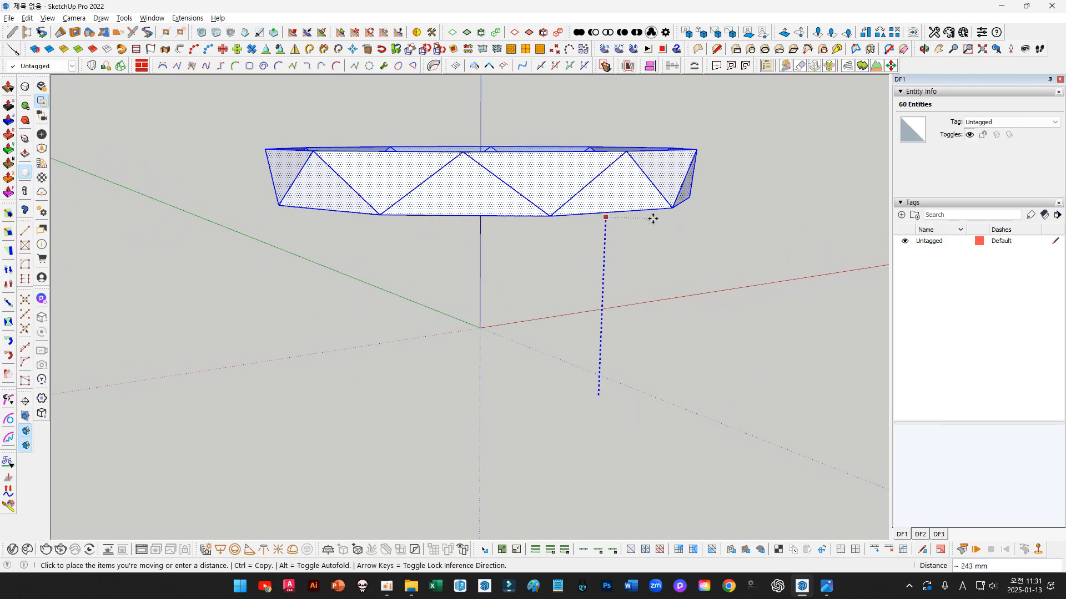
key(ctrl)
click(652, 219)
key(f)
middle_drag(480, 166, 485, 200)
key(space)
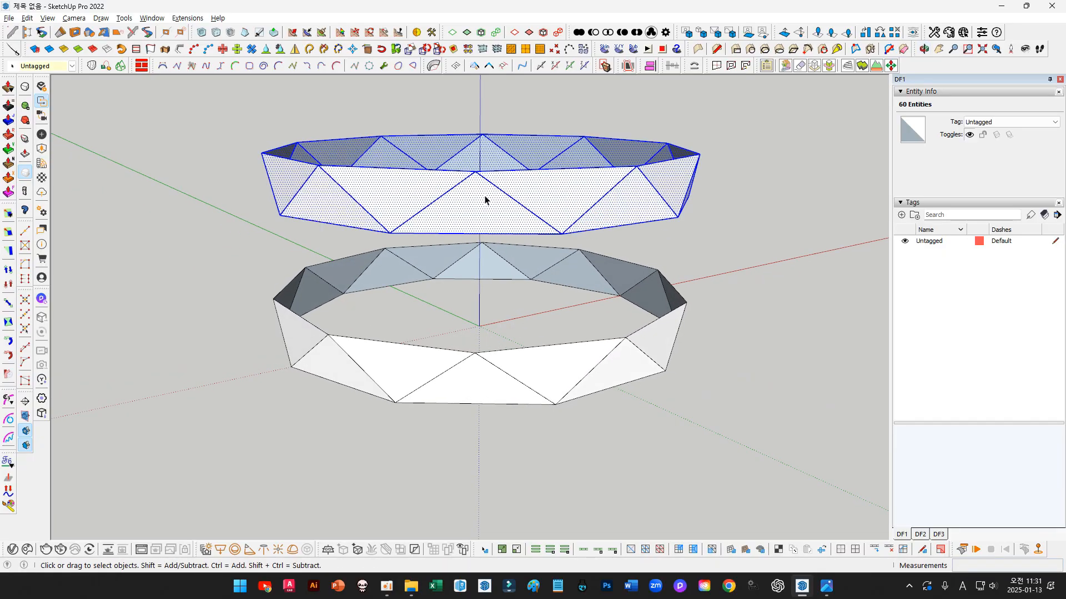
Flip the copied ring upside down with a blue-axis scale of -1 and delete that copy
key(s)
click(480, 148)
click(480, 147)
click(480, 147)
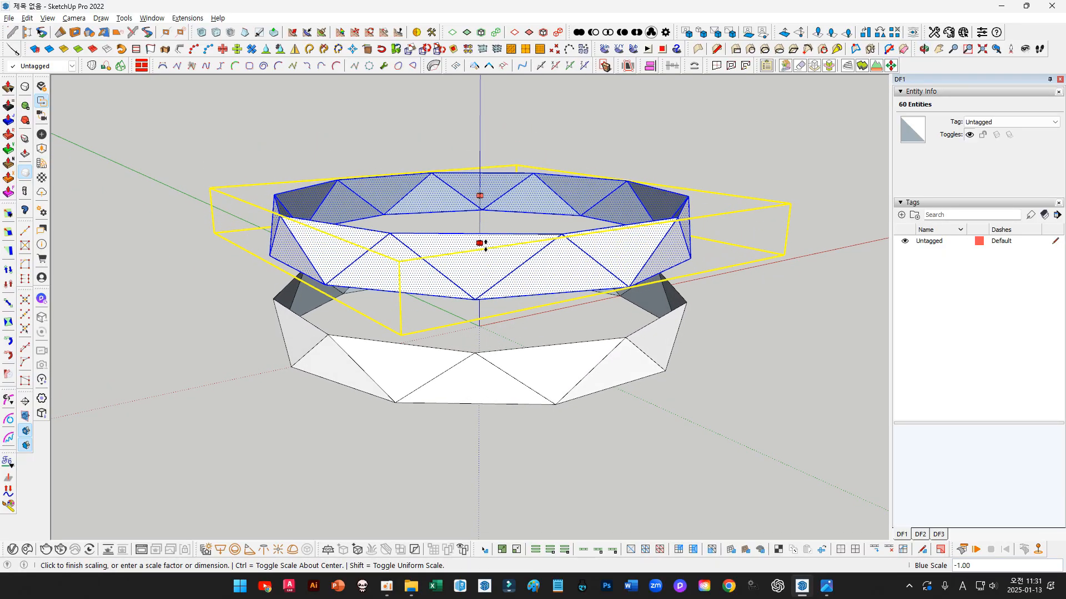
key(space)
key(Delete)
Select the entire remaining ring and display the Curic Mirror toolbar
scroll(428, 200, down, 3)
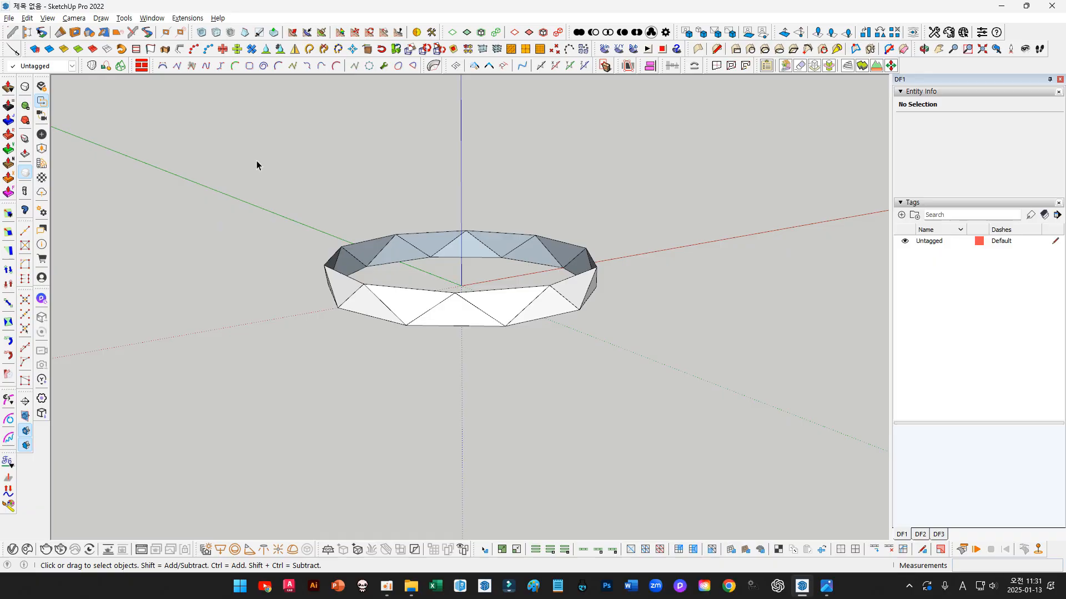
key(ctrl+a)
scroll(474, 250, up, 2)
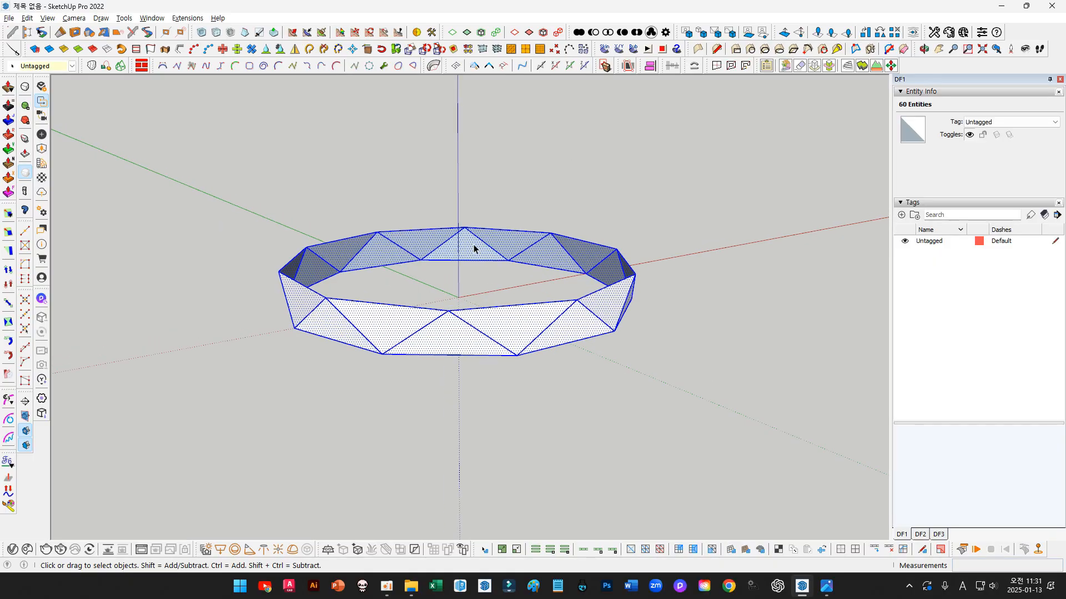
right_click(939, 69)
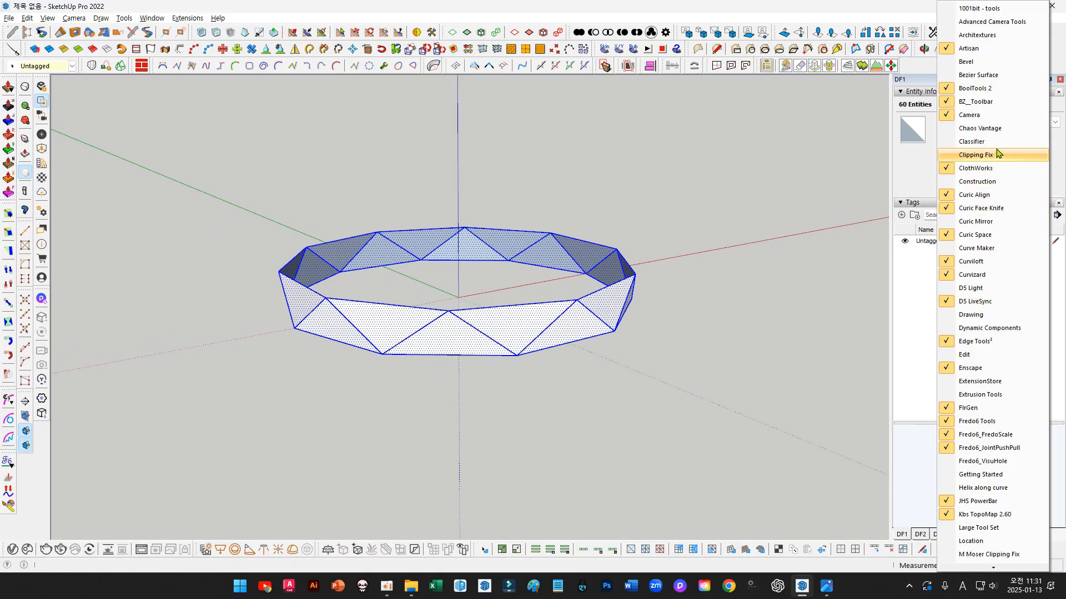
click(998, 209)
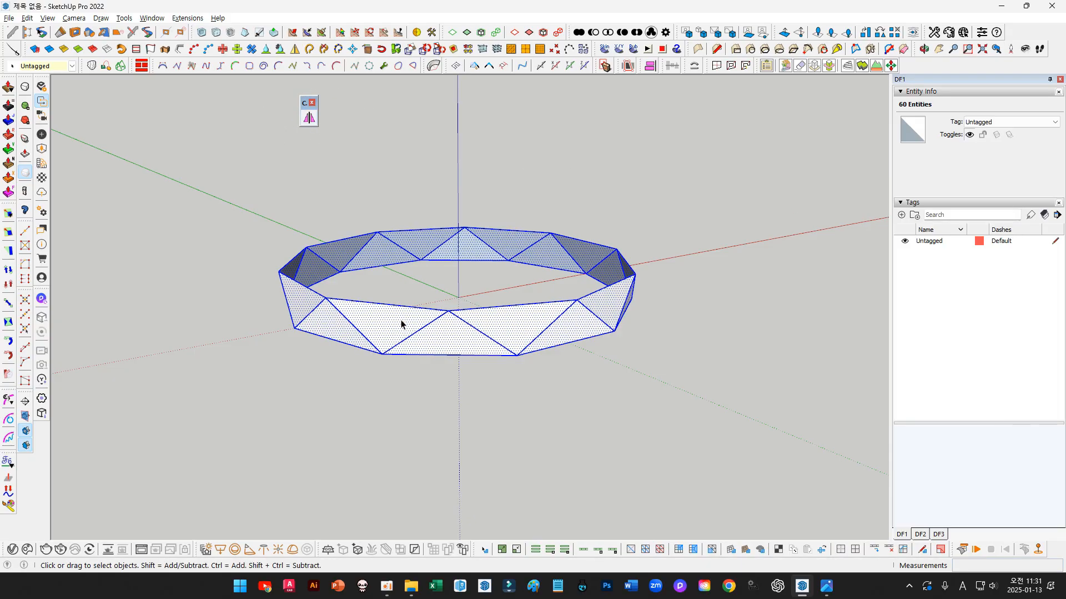
Mirror a copy of the ring upward across the horizontal plane through its upper rim
key(m)
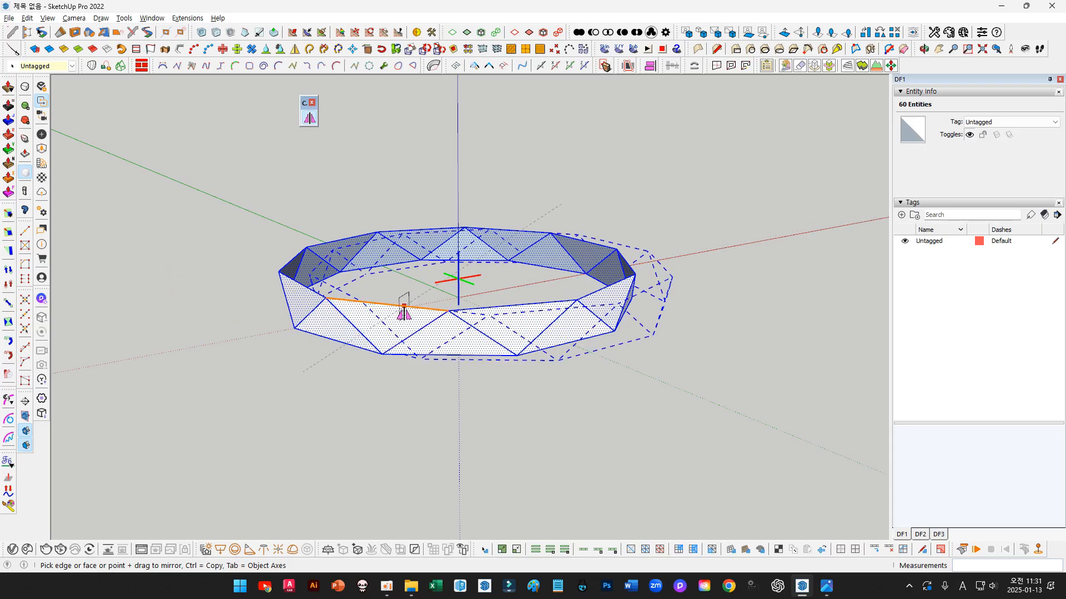
drag(404, 306, 408, 224)
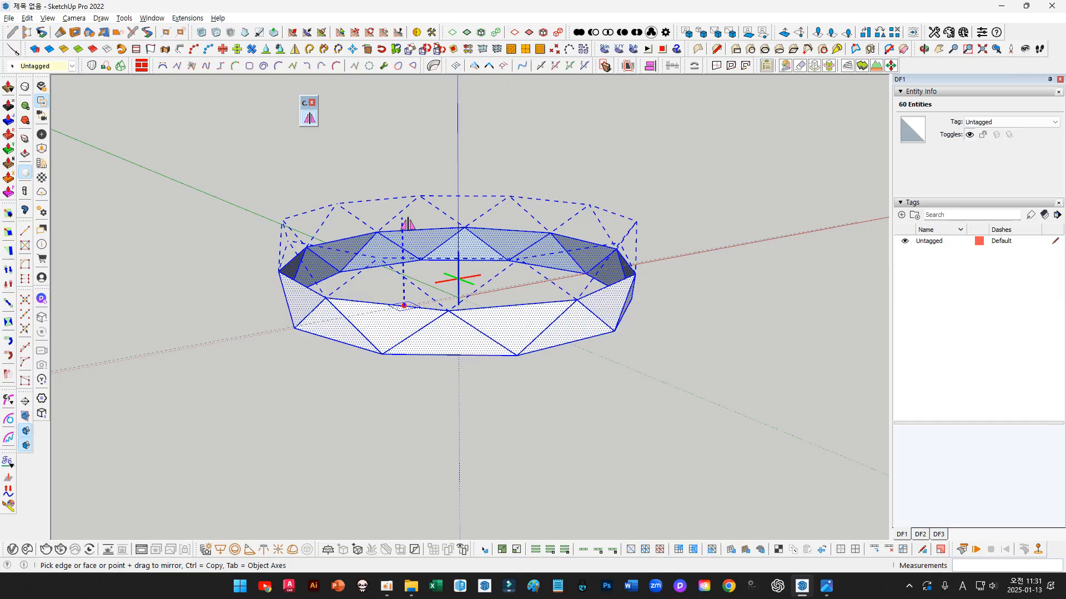
click(408, 223)
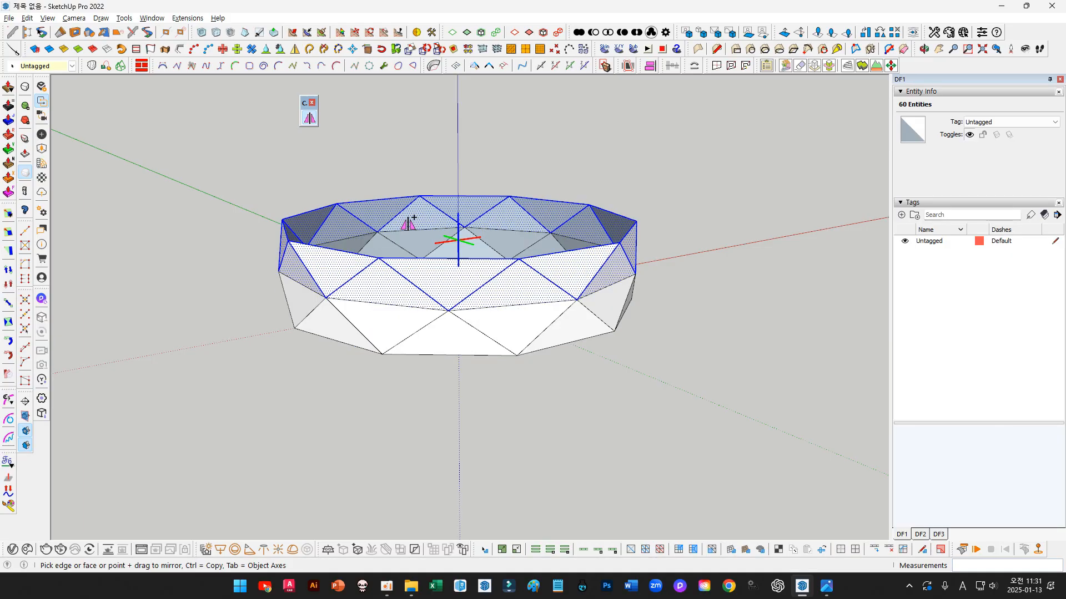
Copy the whole double ring upward from a base corner to the matching top corner and repeat the copy 8 times
middle_drag(447, 181, 488, 278)
key(m)
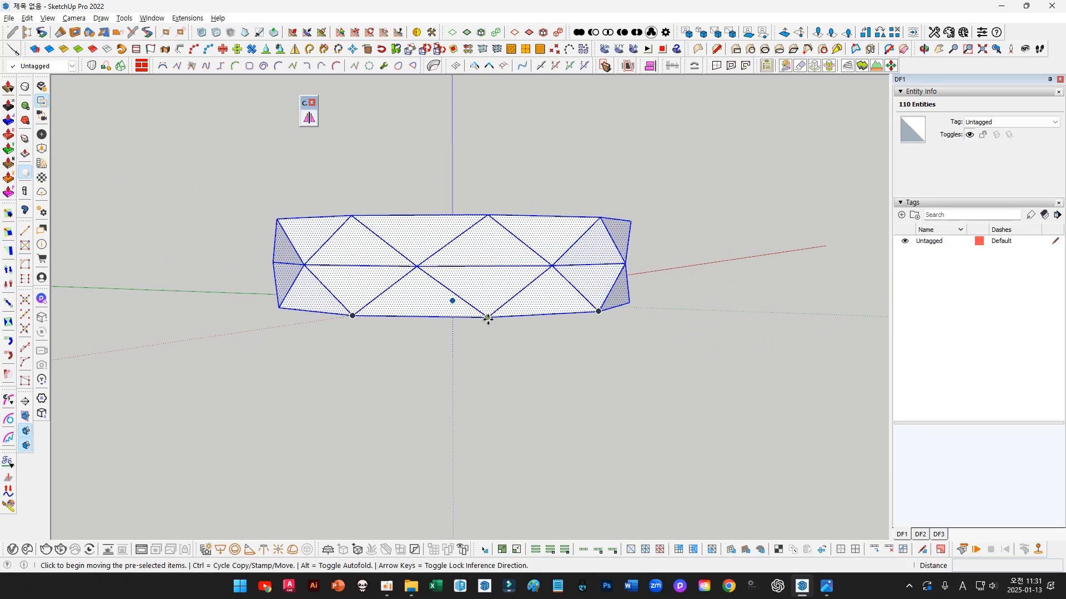
click(488, 316)
key(ctrl)
click(491, 230)
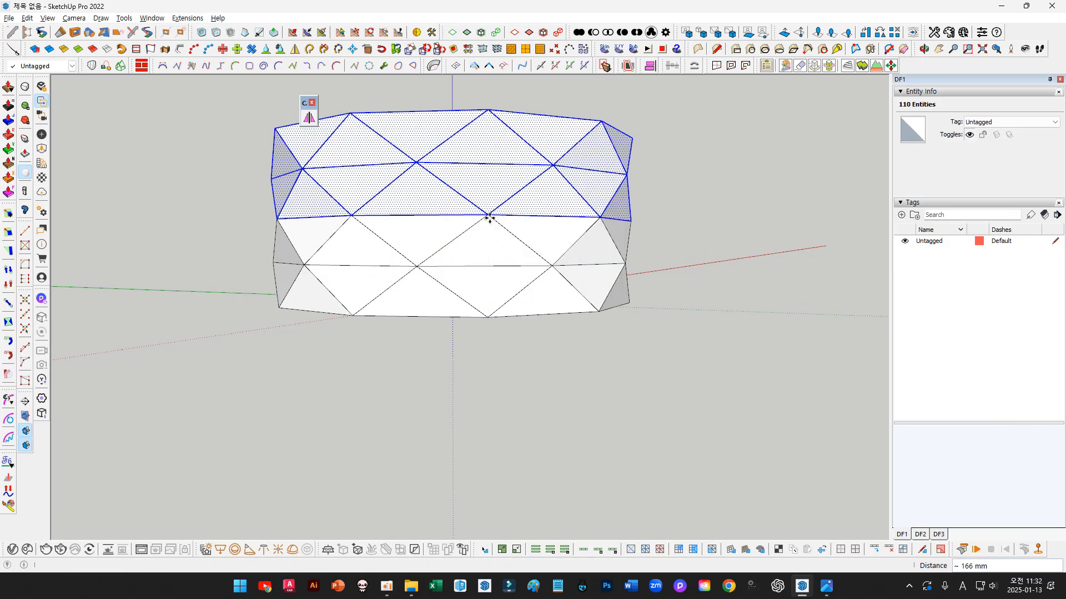
scroll(488, 292, down, 5)
middle_drag(499, 305, 440, 309)
text(*8)
key(Return)
scroll(456, 391, down, 3)
key(ctrl+t)
key(space)
scroll(401, 266, up, 5)
click(427, 273)
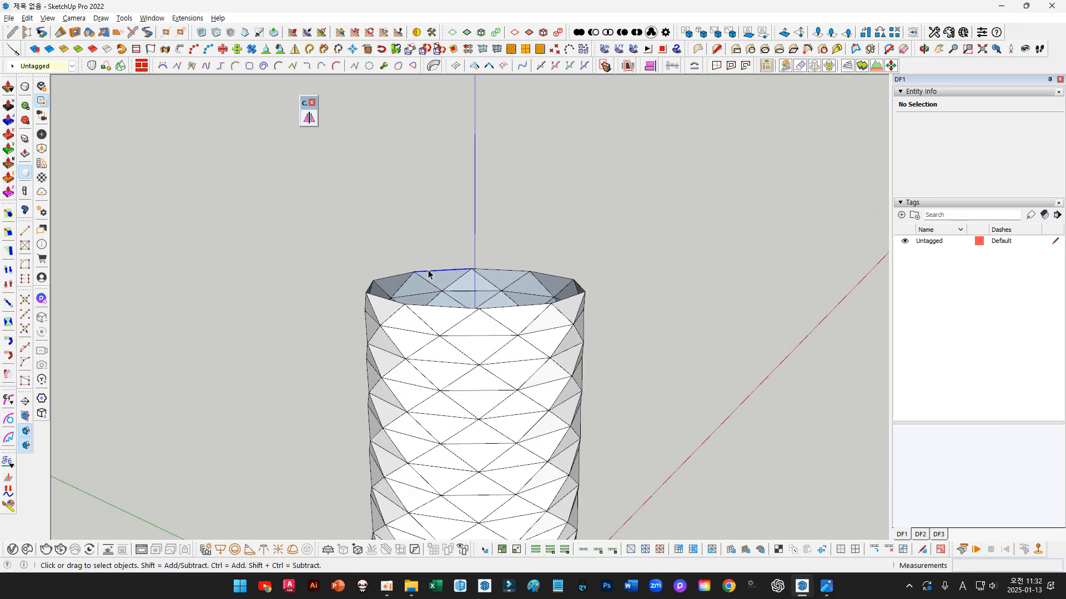
scroll(421, 321, up, 4)
key(l)
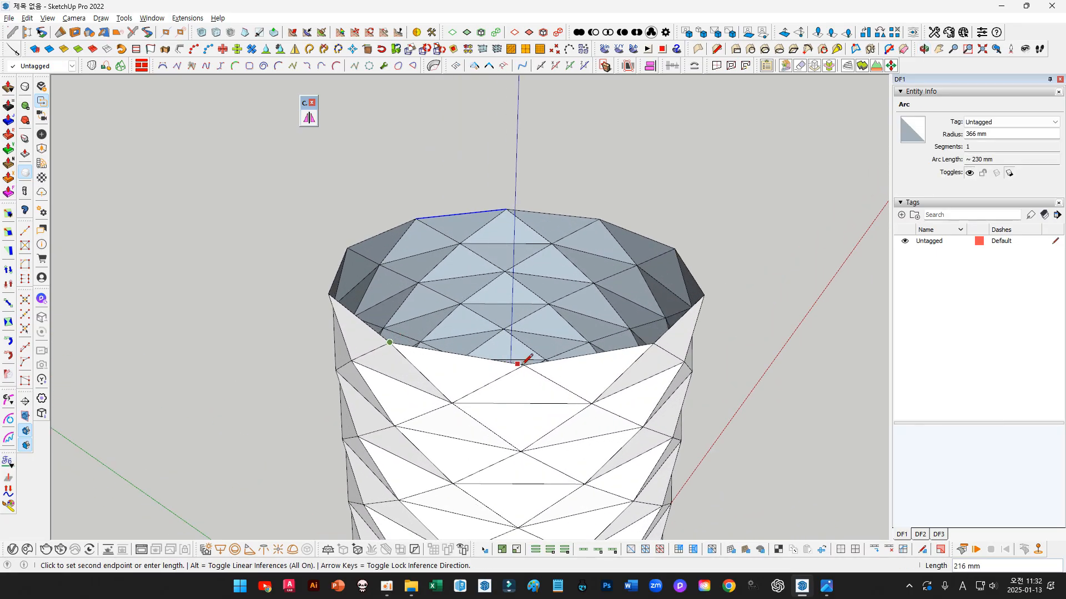
scroll(499, 347, down, 2)
key(space)
Select the edges of the tower's top and bottom rims in the front view, and clear the selection
key(F2)
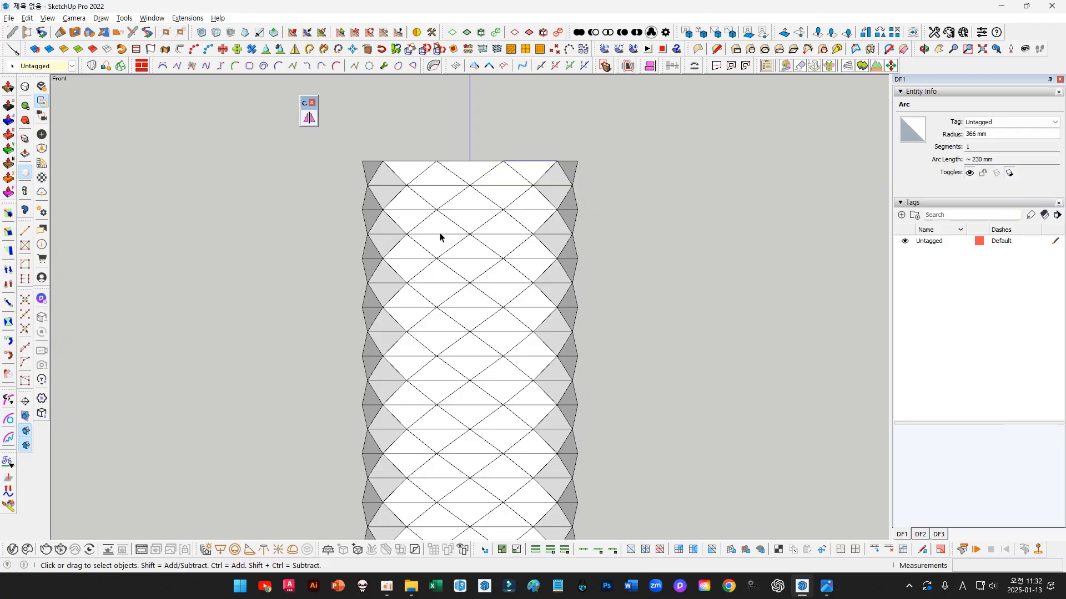
drag(332, 146, 603, 179)
scroll(505, 239, down, 2)
shift+middle_drag(466, 312, 443, 236)
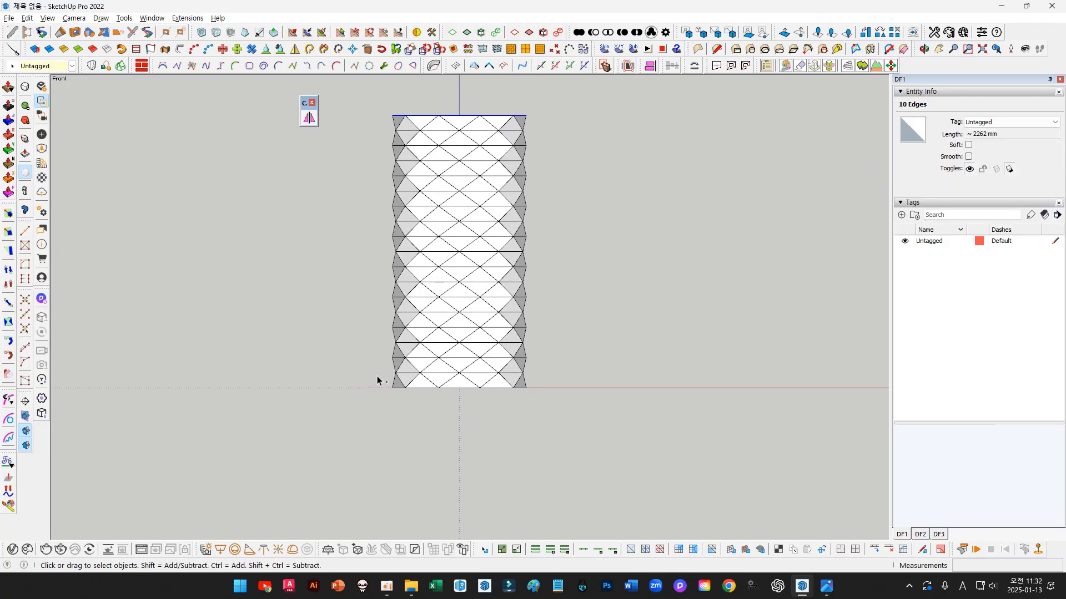
shift+drag(377, 387, 605, 421)
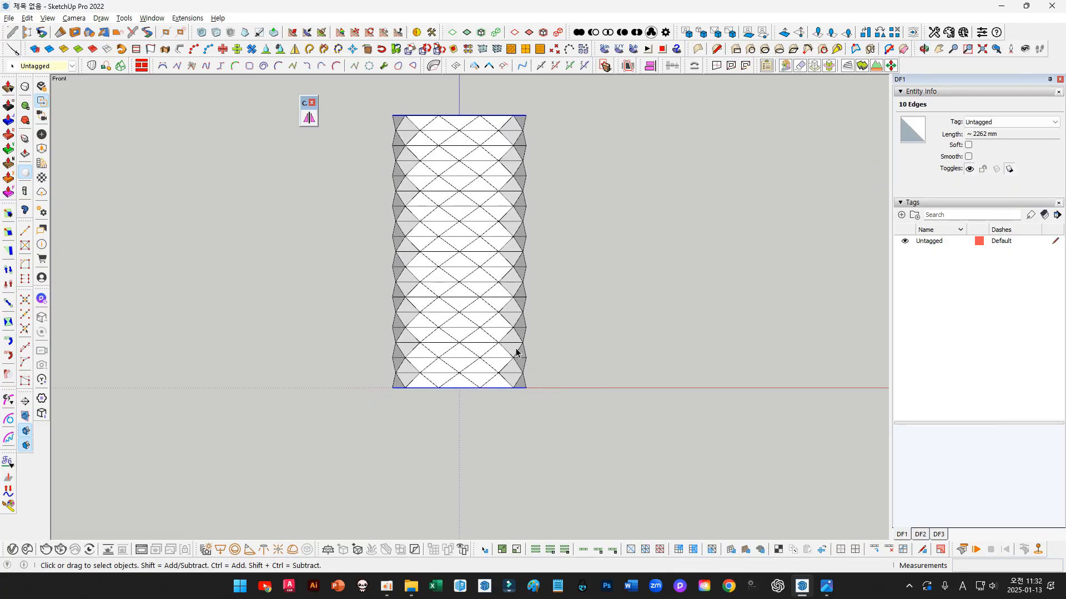
click(282, 157)
Select the top and bottom rim edges of the tower from the front view and close both openings with faces
middle_drag(418, 185, 427, 257)
key(F2)
drag(364, 132, 576, 178)
shift+drag(384, 436, 565, 460)
middle_drag(447, 213, 386, 335)
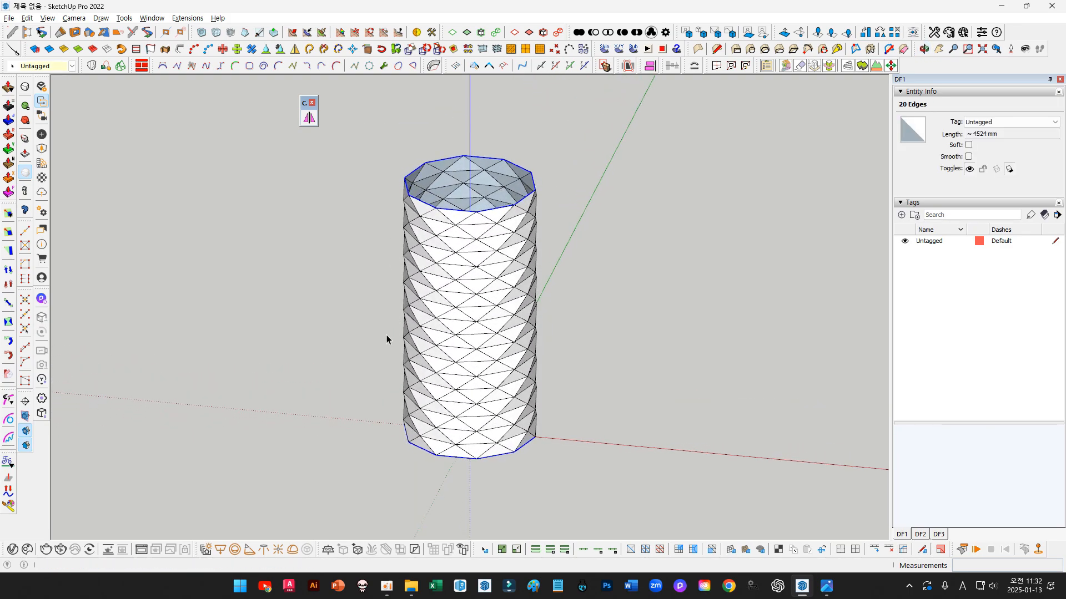
key(f)
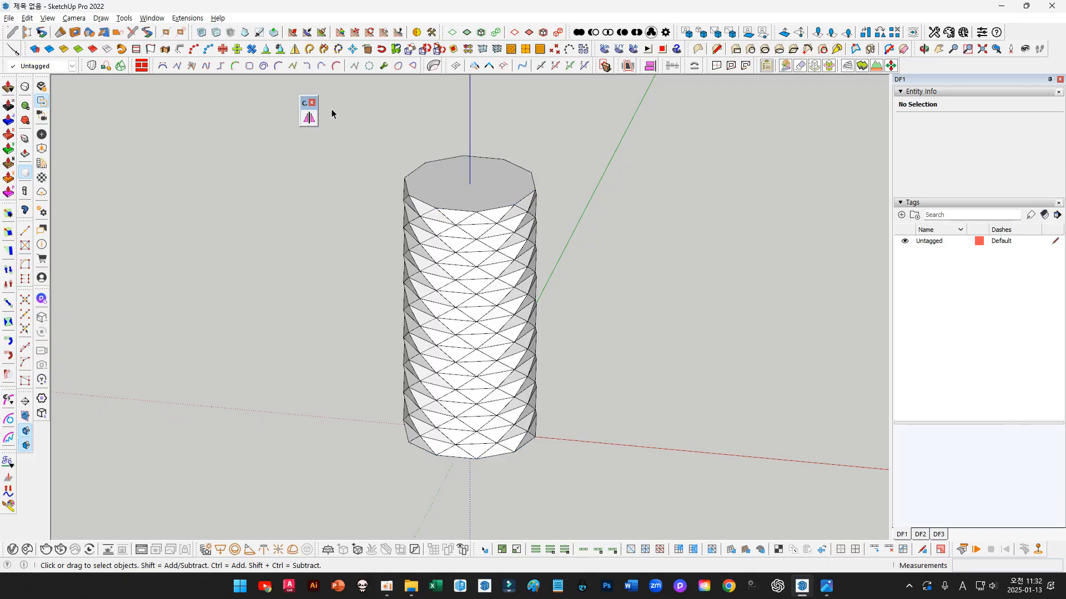
Hide the floating mirror toolbar and group all of the tower's geometry
click(312, 104)
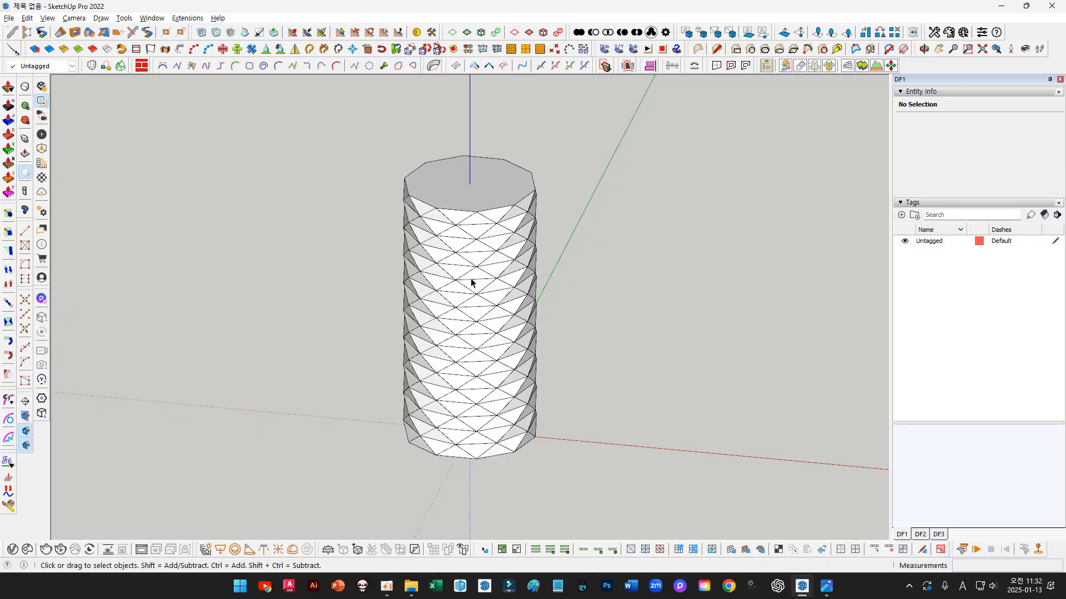
middle_drag(471, 281, 494, 203)
drag(283, 116, 695, 507)
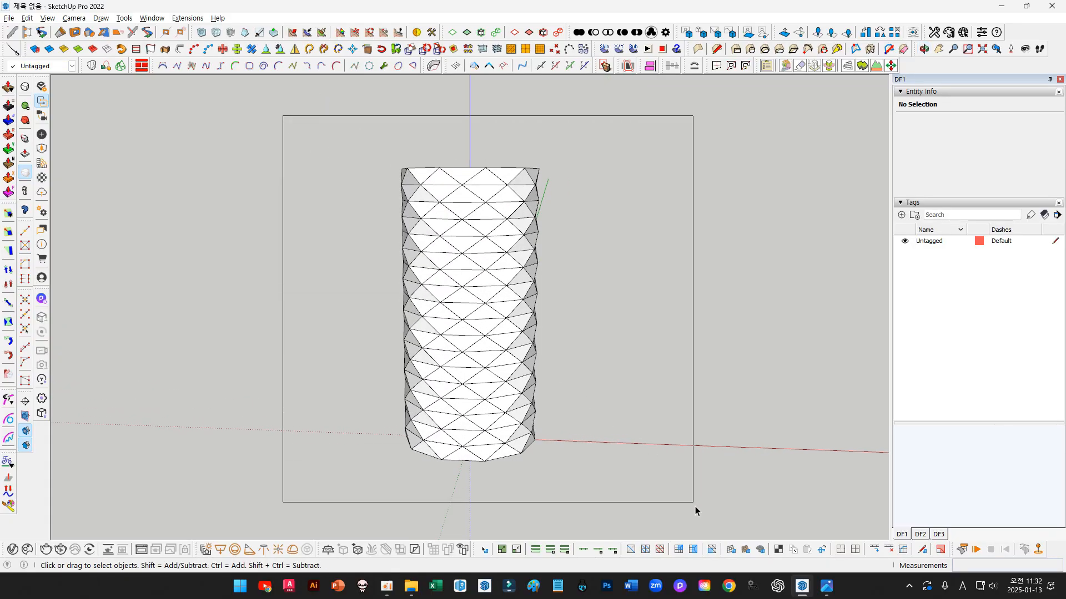
right_click(465, 311)
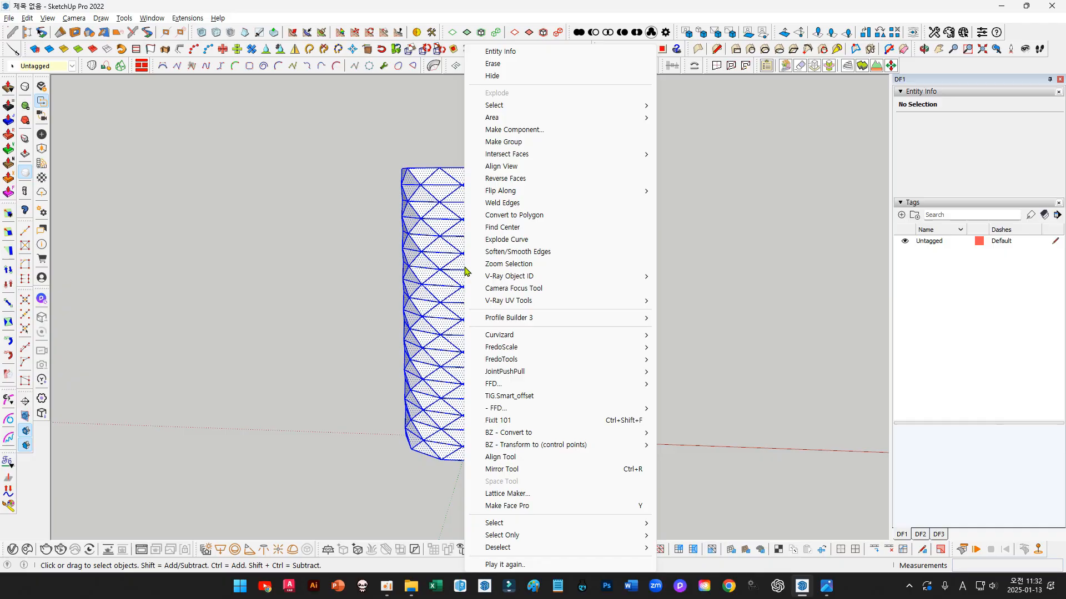
click(513, 144)
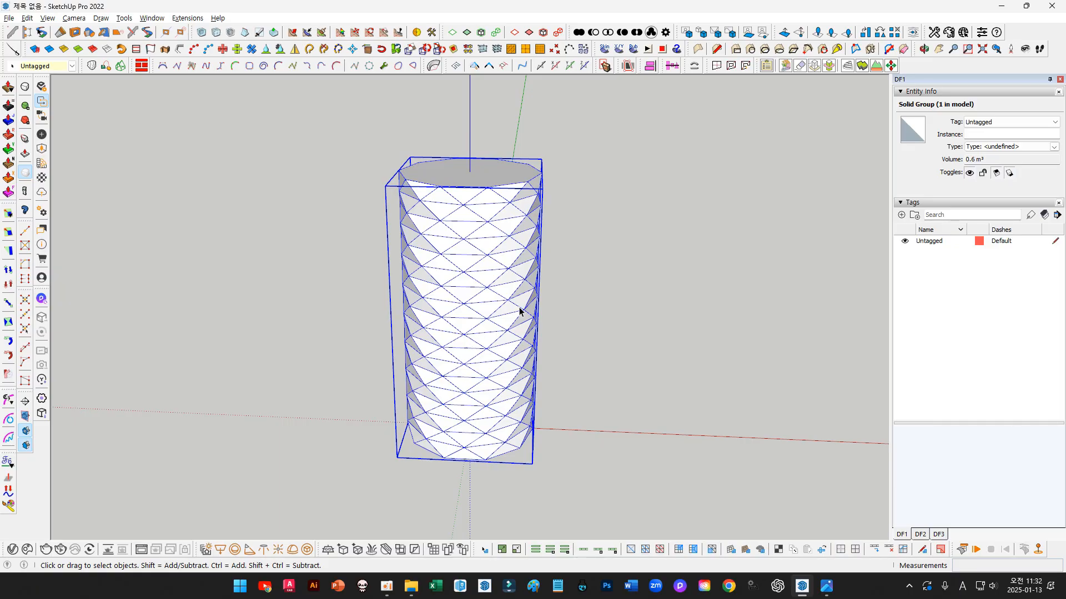
click(542, 272)
middle_drag(541, 273, 356, 230)
click(464, 254)
right_click(448, 206)
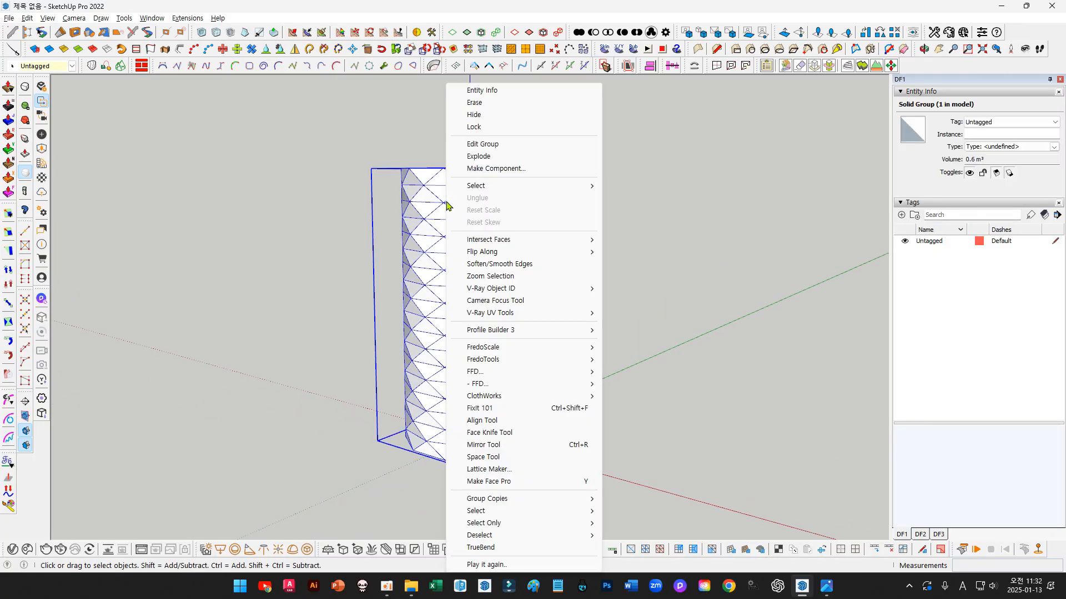
mouse_move(507, 372)
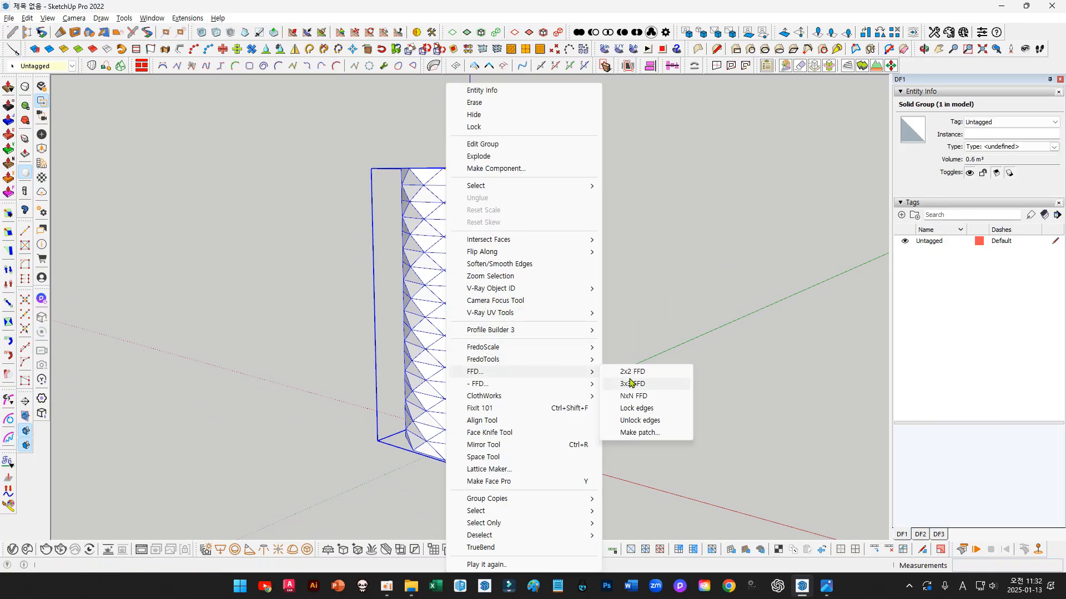
click(647, 400)
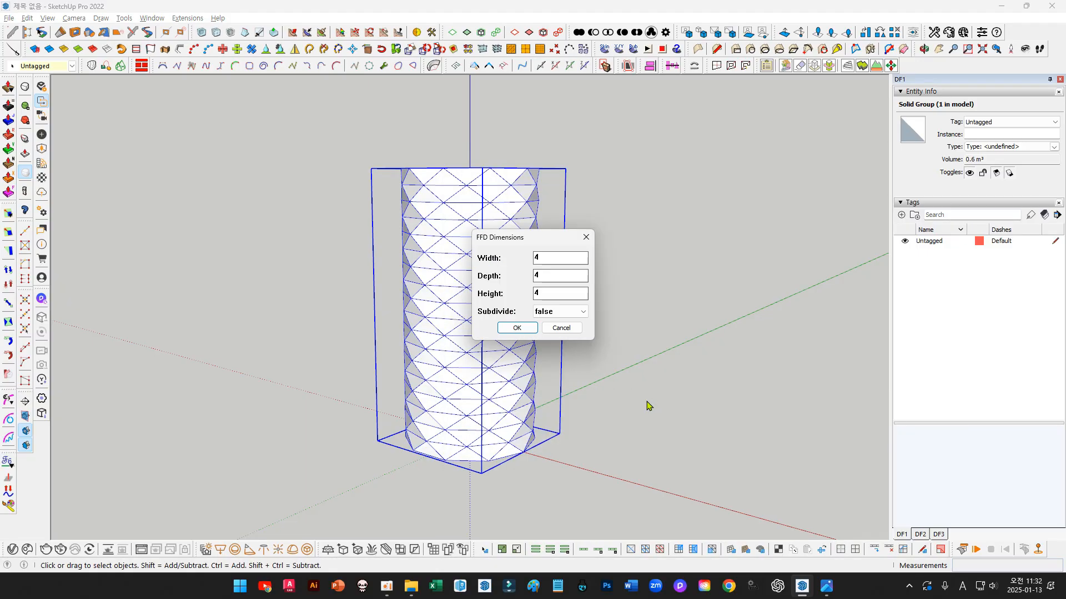
double_click(561, 259)
click(585, 239)
Add a 3x3 FFD control-point cage to the tower group and clear the selection
right_click(510, 261)
mouse_move(610, 387)
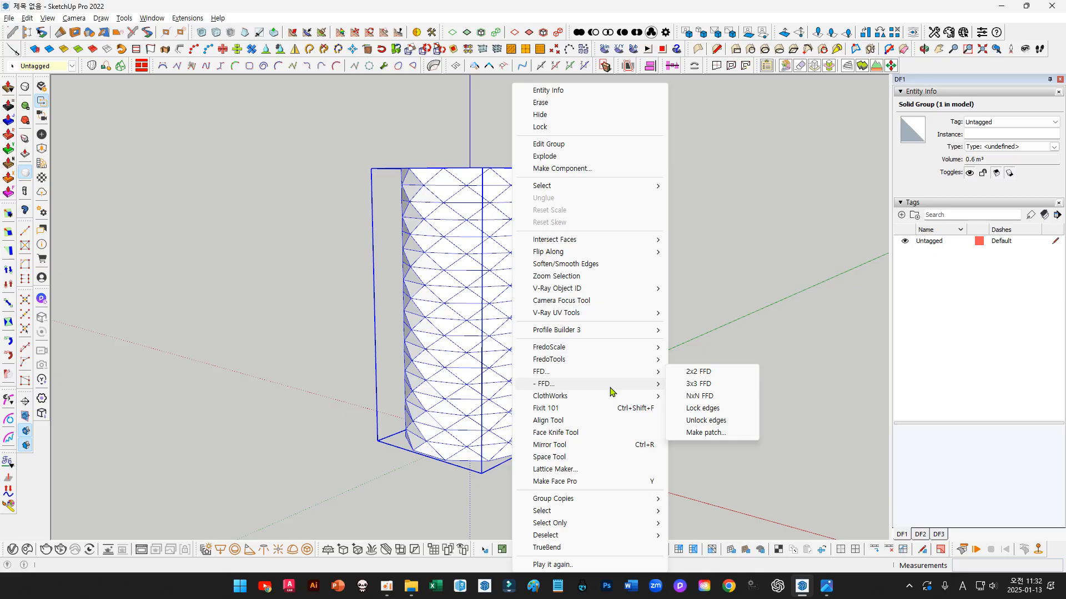
click(701, 398)
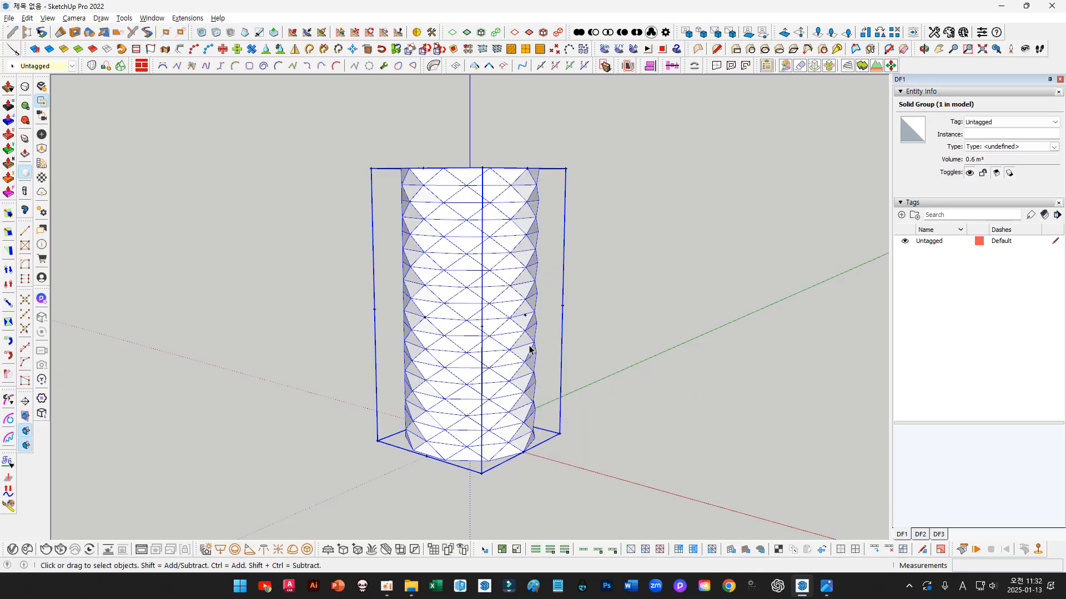
middle_drag(454, 318, 622, 288)
click(622, 288)
scroll(390, 307, up, 2)
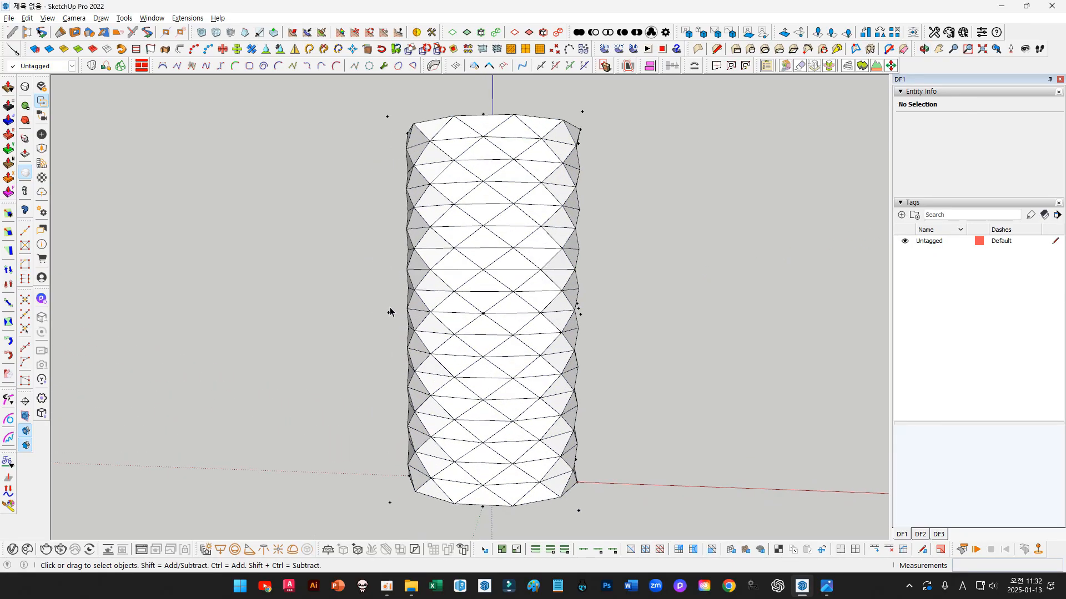
middle_drag(390, 308, 324, 340)
scroll(333, 315, down, 1)
mouse_move(370, 165)
middle_down()
mouse_move(370, 156)
mouse_move(354, 165)
middle_up()
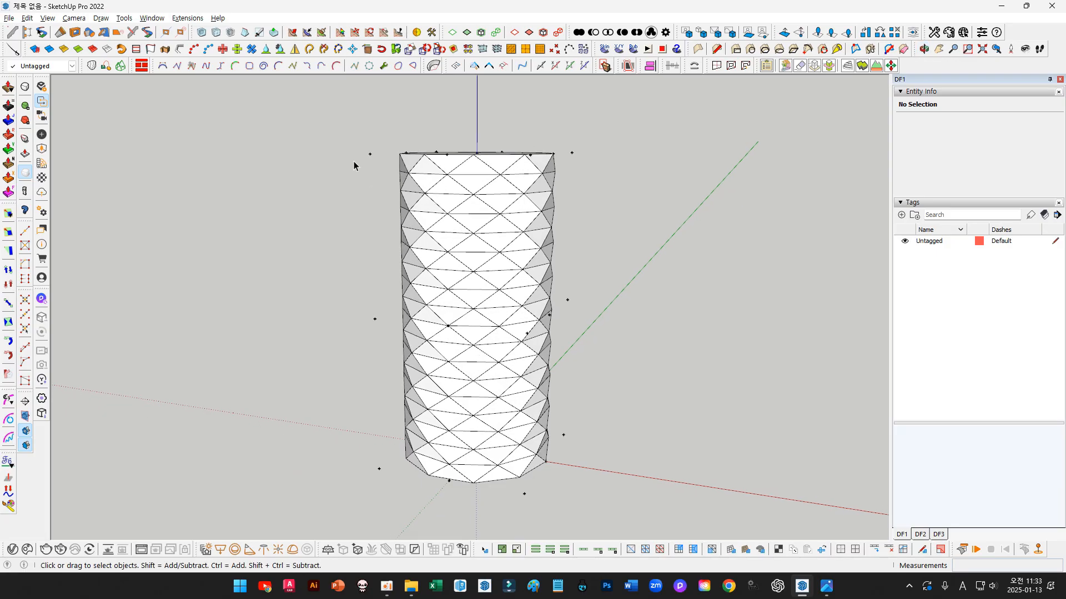
Move the FFD control-point group away from the tower along the red axis, and undo the move
double_click(375, 319)
key(Escape)
click(375, 321)
key(m)
click(283, 321)
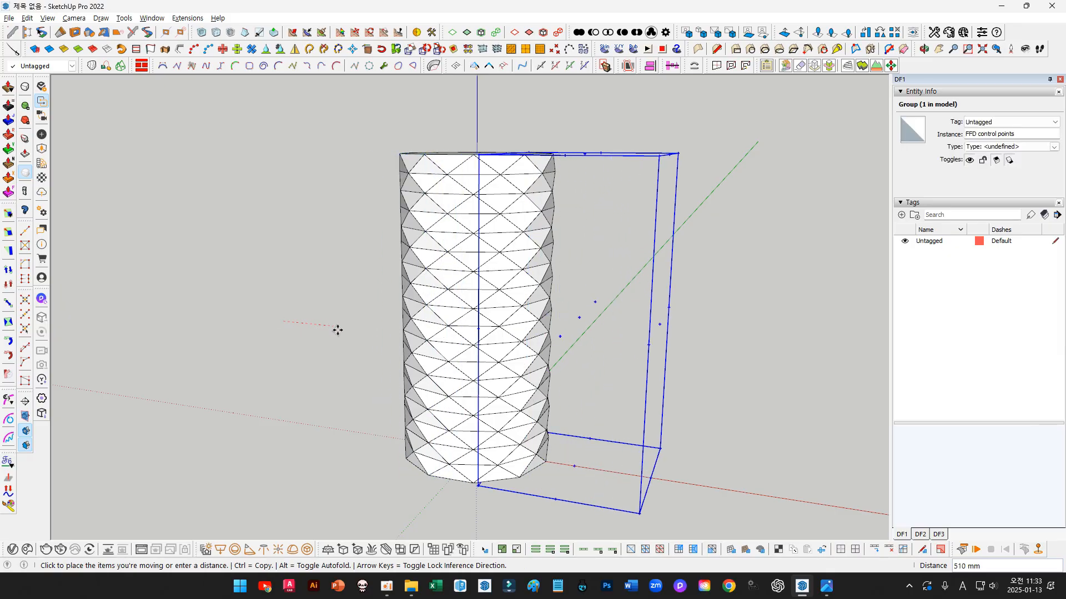
click(369, 331)
key(space)
click(459, 222)
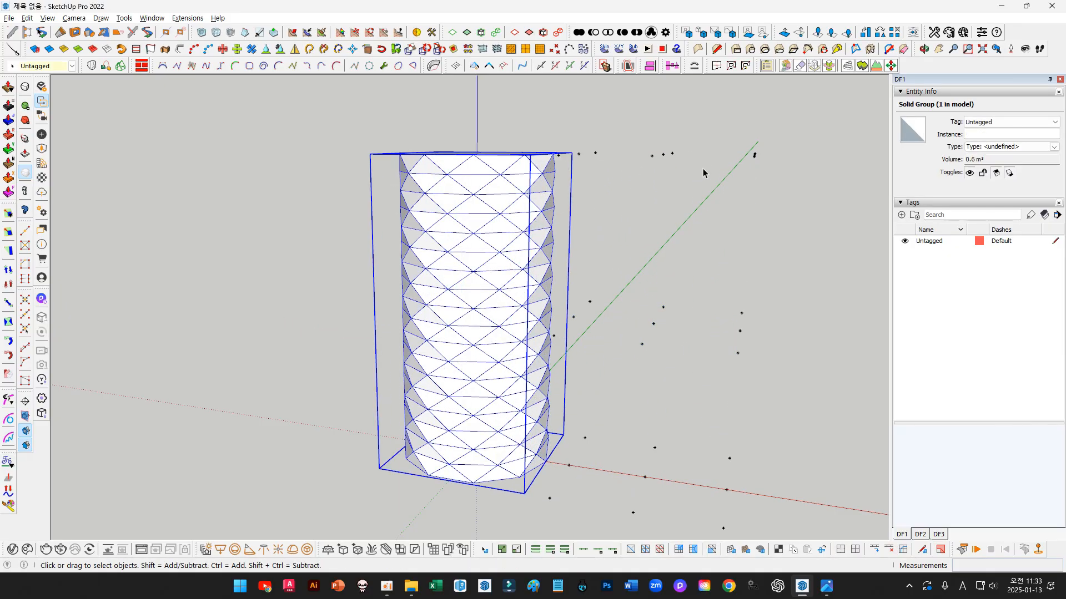
drag(790, 170, 743, 147)
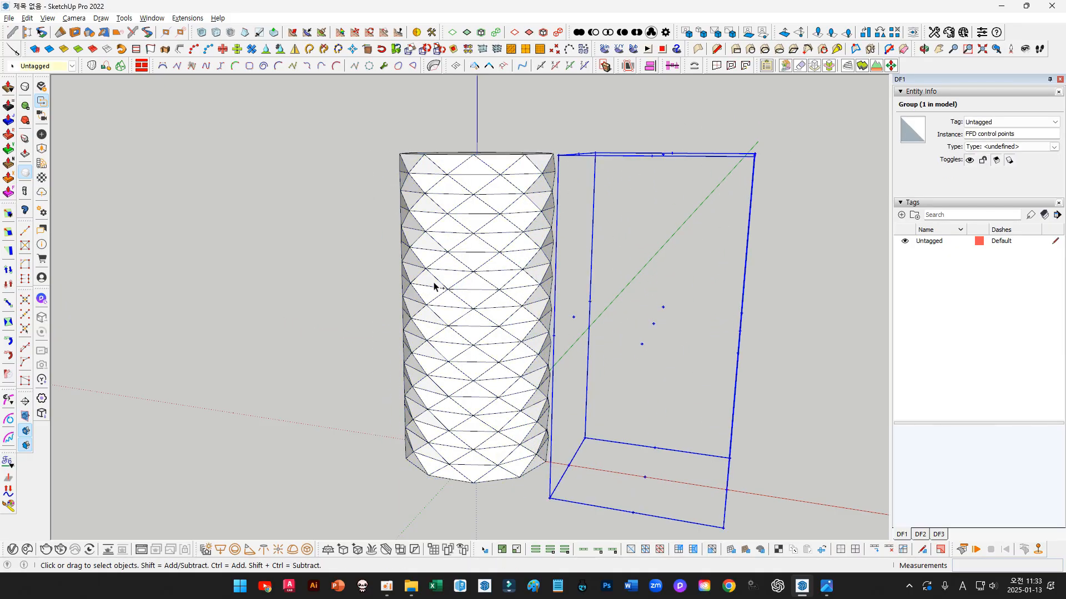
click(331, 283)
key(ctrl+z)
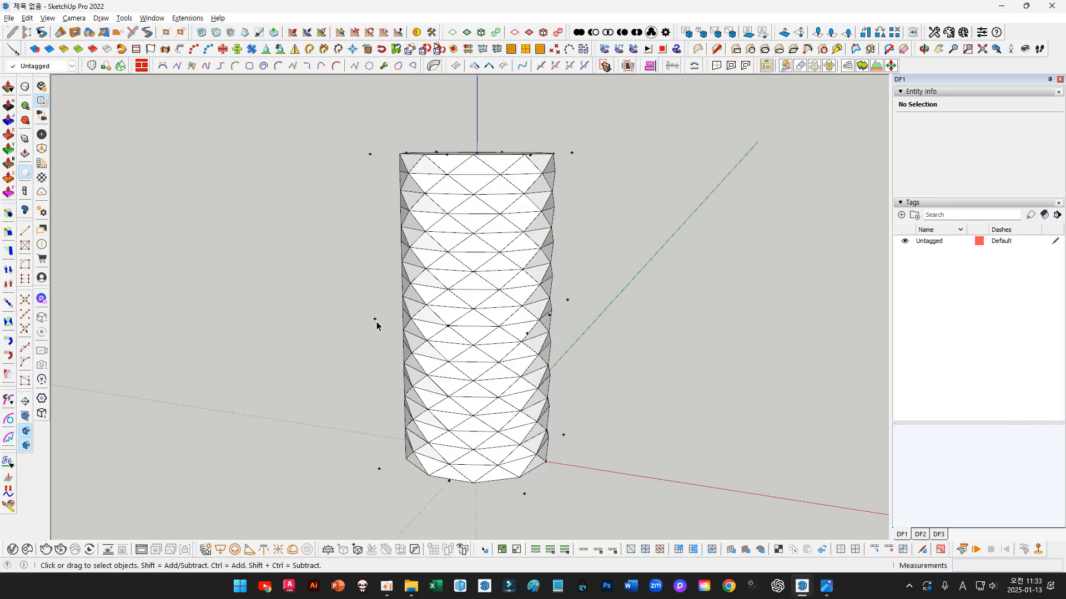
Open the FFD control-point group for editing and select the nine control points at the tower's mid-height
double_click(375, 320)
click(375, 320)
middle_drag(375, 319, 475, 283)
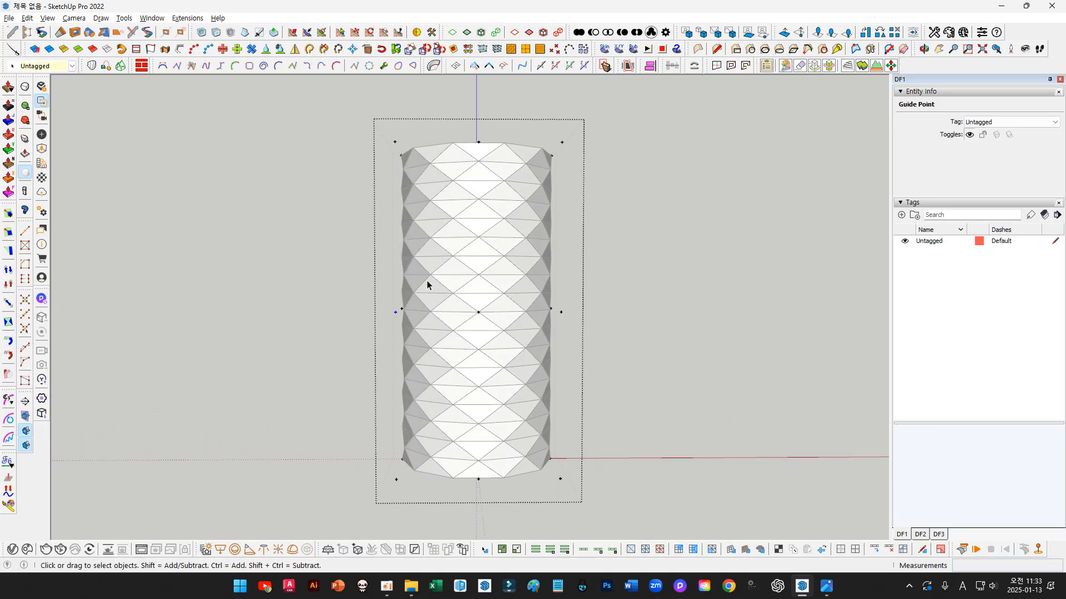
drag(299, 236, 616, 352)
middle_drag(535, 333, 464, 299)
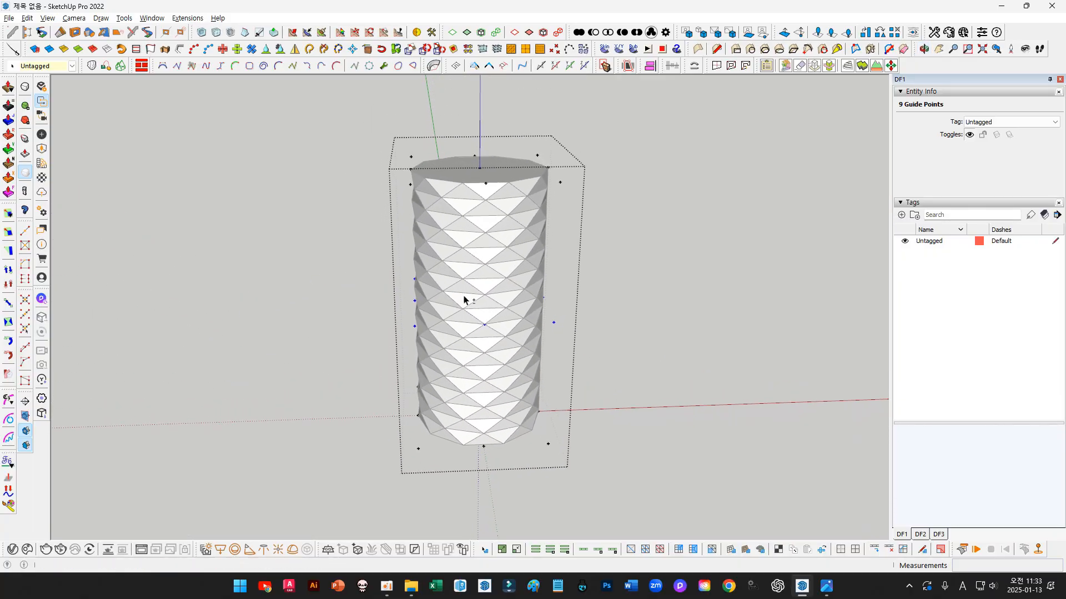
key(shift+h)
key(shift+h)
key(shift+h)
key(shift+h)
key(shift+h)
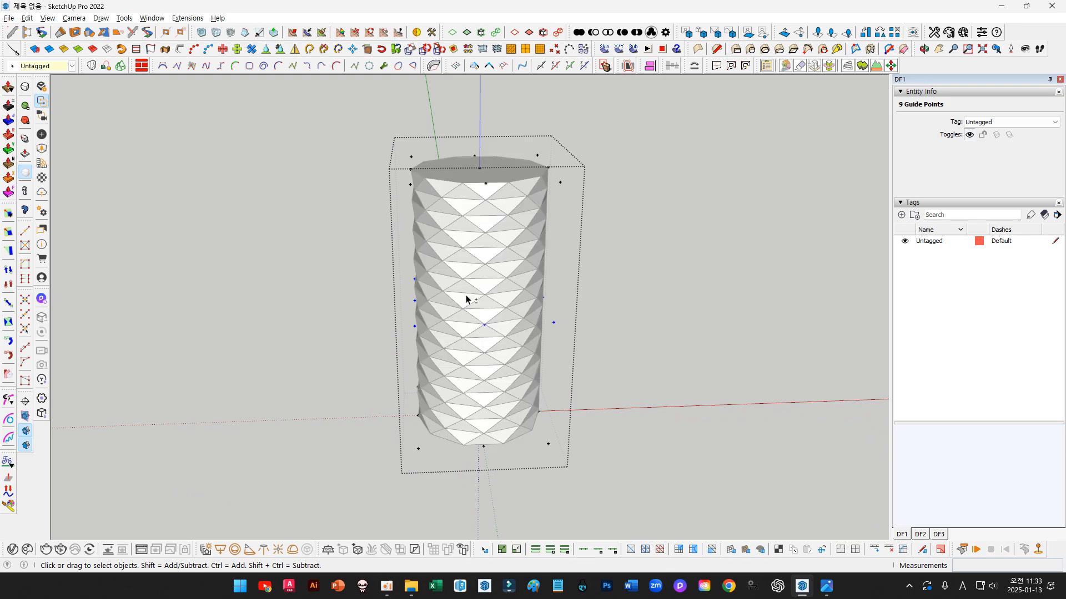
key(shift+h)
middle_drag(490, 347, 505, 363)
Scale the nine mid-height control points uniformly about their centre by a factor of 2.00
key(s)
click(554, 325)
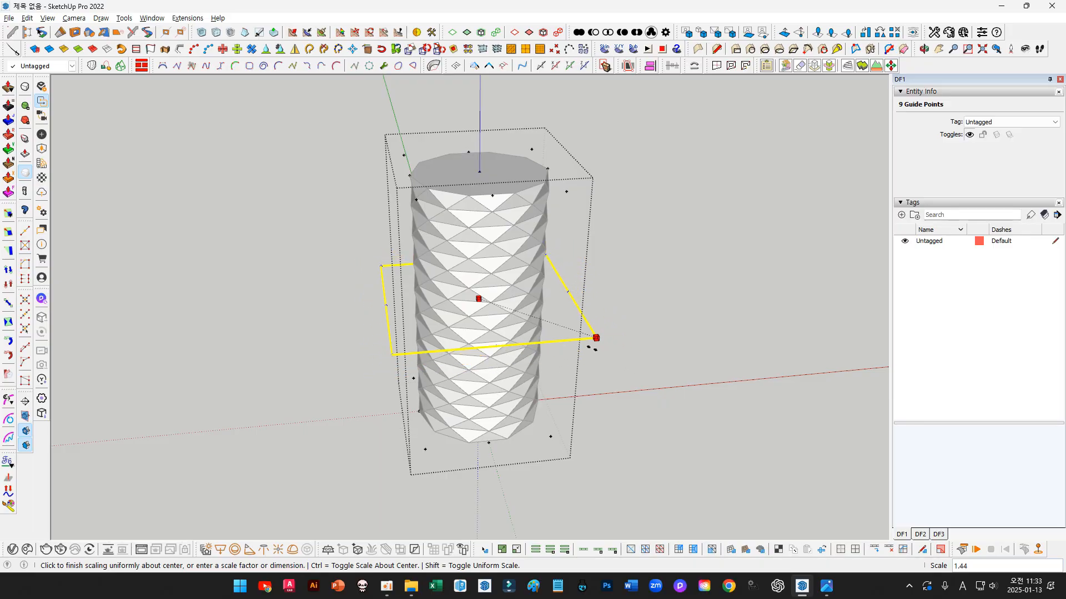
key(ctrl)
key(ctrl)
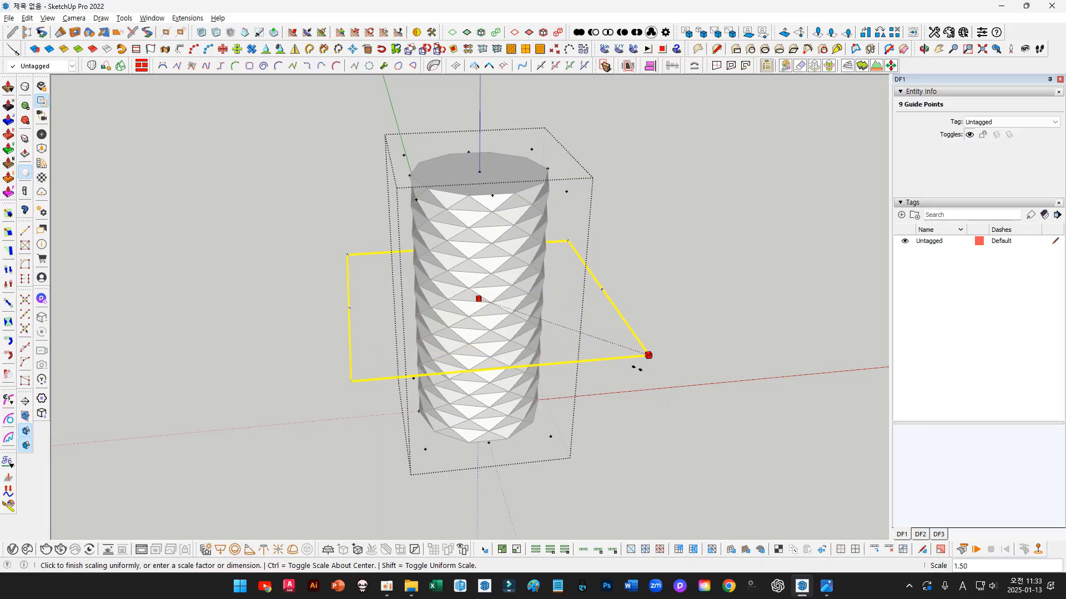
mouse_move(398, 280)
mouse_down()
mouse_move(395, 388)
mouse_move(549, 282)
mouse_move(613, 416)
mouse_move(565, 415)
mouse_up()
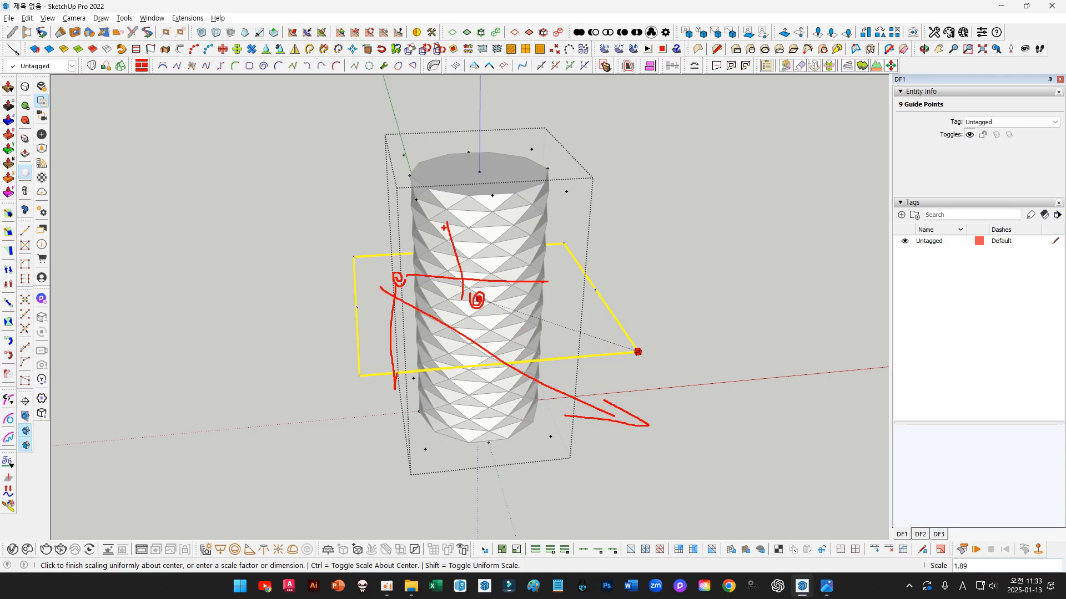
drag(483, 287, 520, 399)
key(Escape)
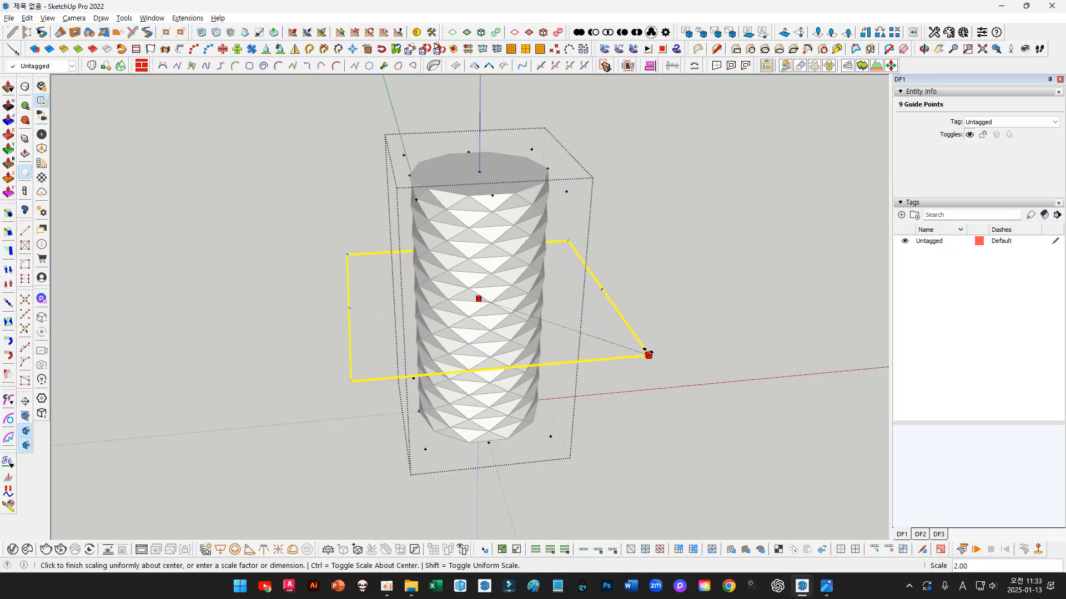
click(646, 354)
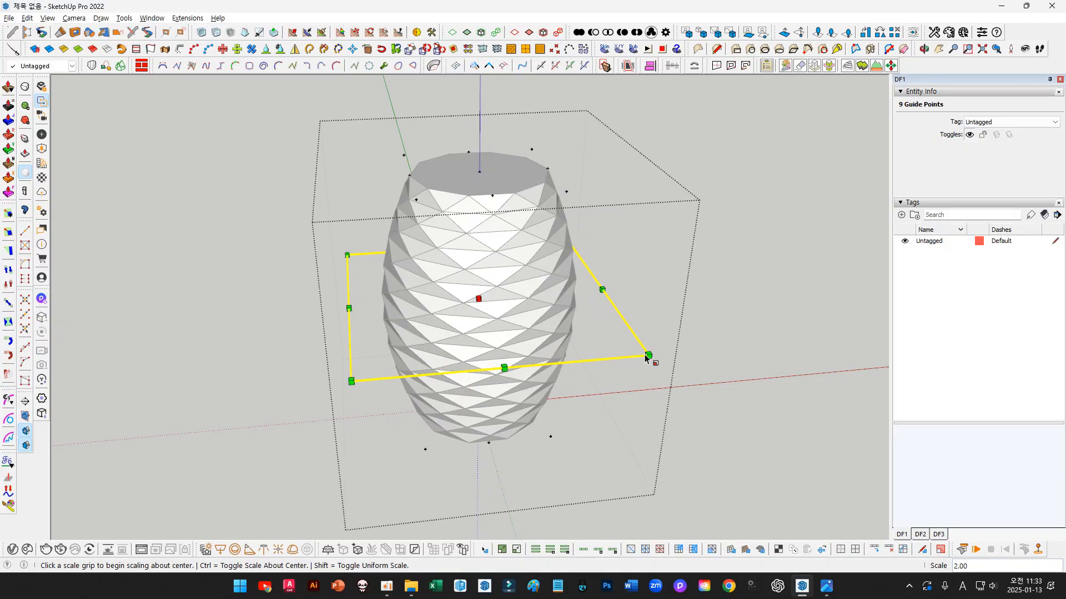
Enlarge the mid-height control points uniformly a little more to widen the tower's bulge
click(649, 355)
click(660, 358)
middle_drag(661, 359, 428, 316)
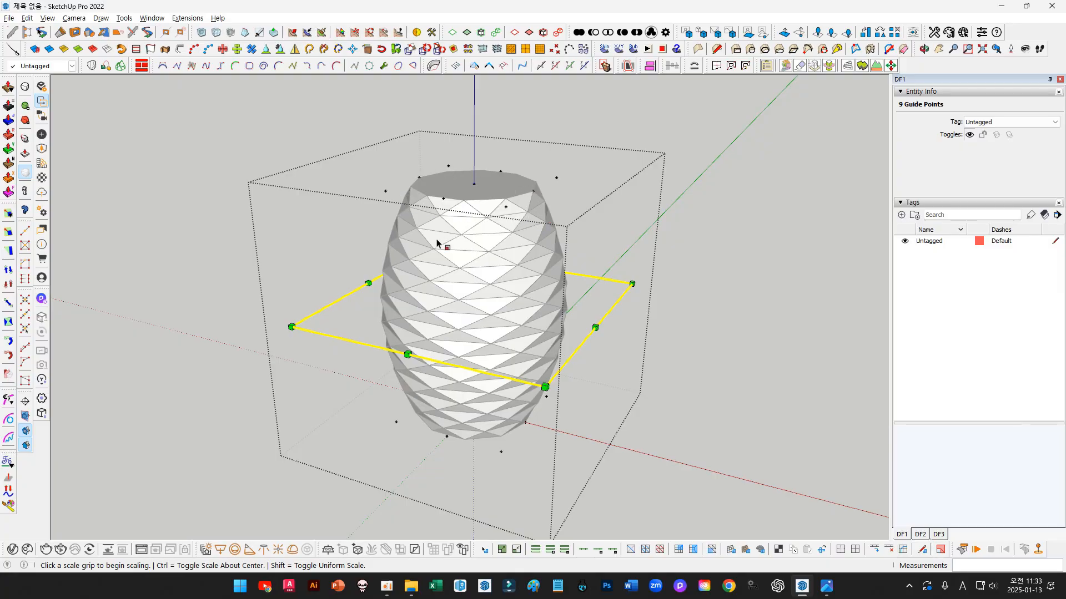
middle_drag(464, 335, 494, 217)
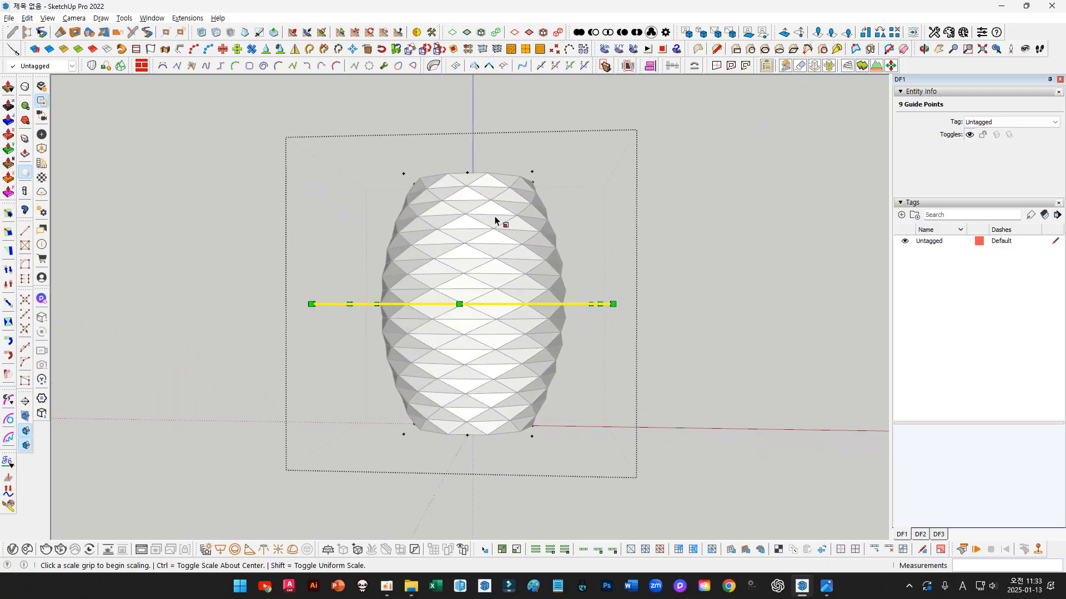
middle_drag(554, 457, 542, 478)
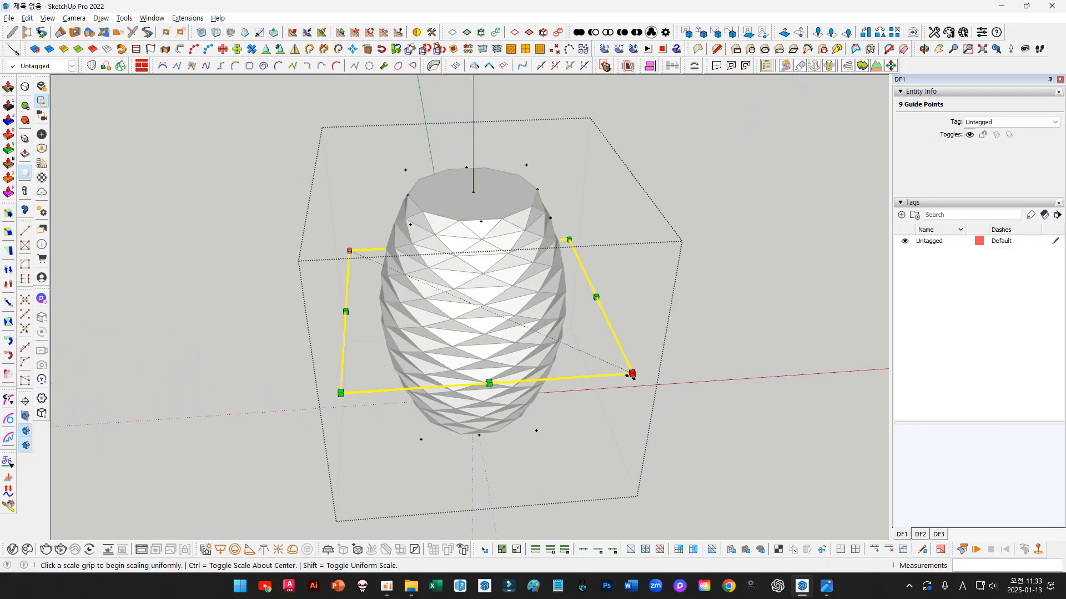
click(633, 374)
click(645, 379)
Select the control points at the tower's top and scale them down slightly about their centre
middle_drag(555, 379, 463, 275)
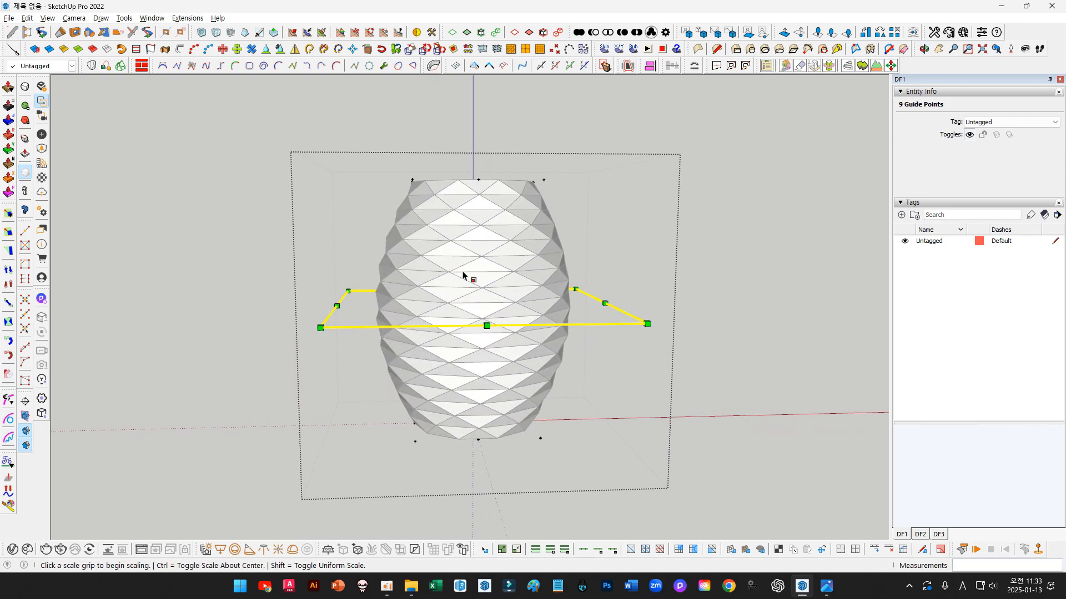
middle_drag(471, 224, 521, 344)
middle_drag(499, 261, 461, 138)
key(space)
drag(345, 138, 545, 217)
middle_drag(545, 217, 498, 208)
key(s)
click(556, 201)
key(ctrl)
click(539, 200)
Select the nine control points at the tower's base and scale them down slightly about their centre
key(space)
drag(388, 376, 640, 476)
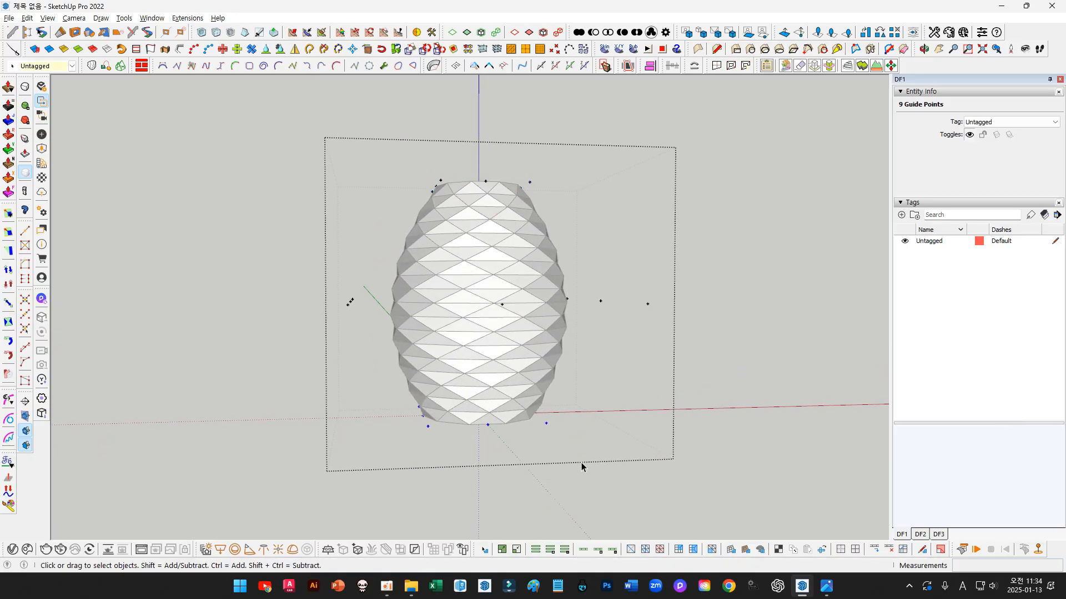
key(s)
middle_drag(608, 496, 565, 458)
scroll(547, 421, up, 2)
key(ctrl)
click(549, 421)
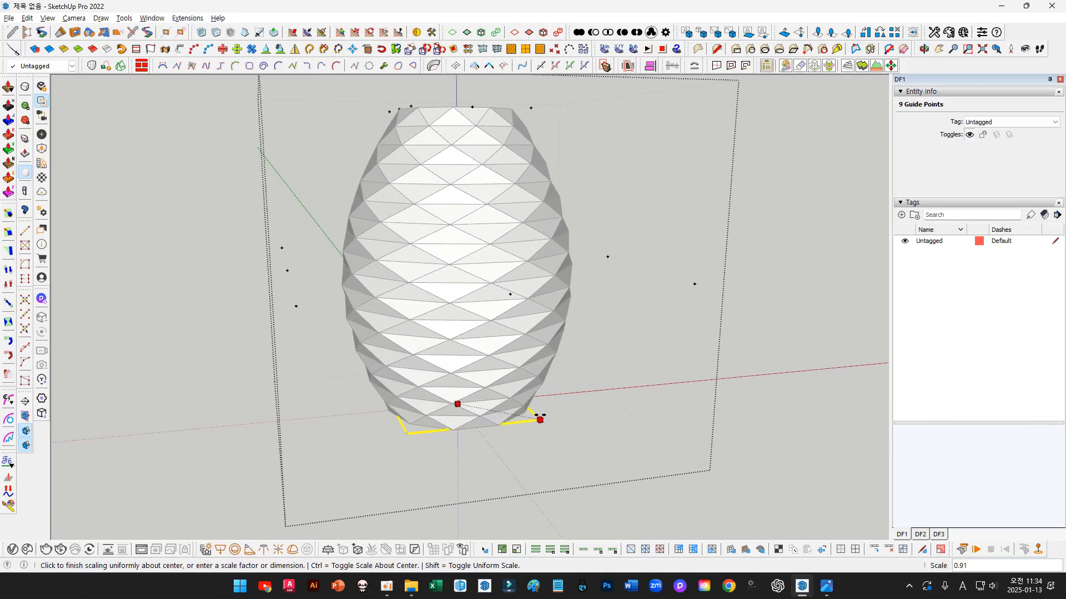
click(534, 416)
Select the nine mid-height control points and move them upward to raise the tower's bulge
middle_drag(534, 417, 605, 344)
key(space)
drag(176, 279, 682, 402)
key(m)
click(699, 400)
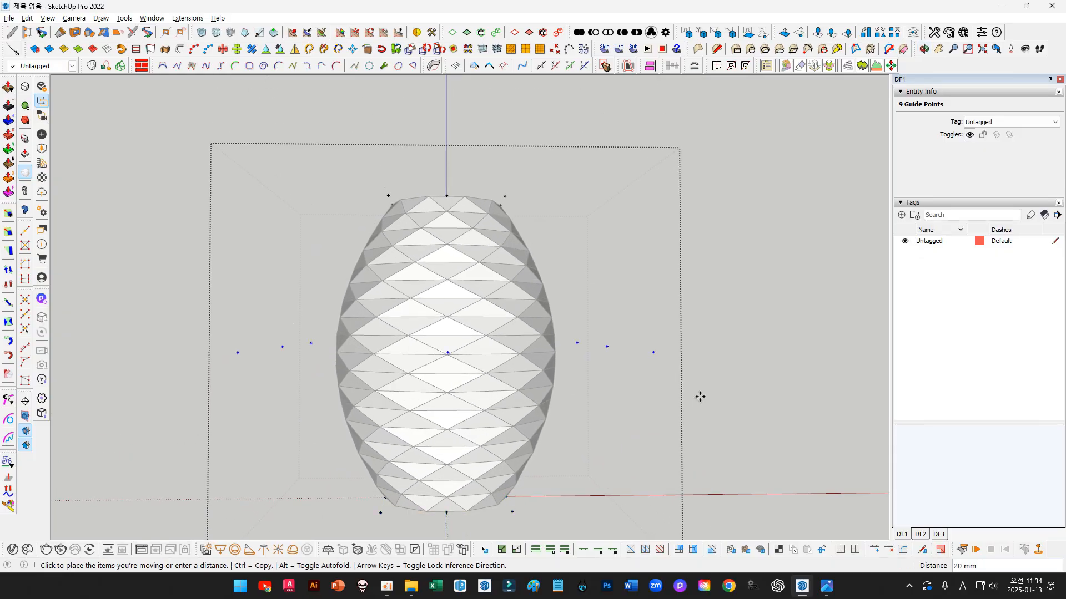
click(697, 355)
Move the mid-height control points along the red axis so the tower bulges to one side, and leave the group
click(588, 348)
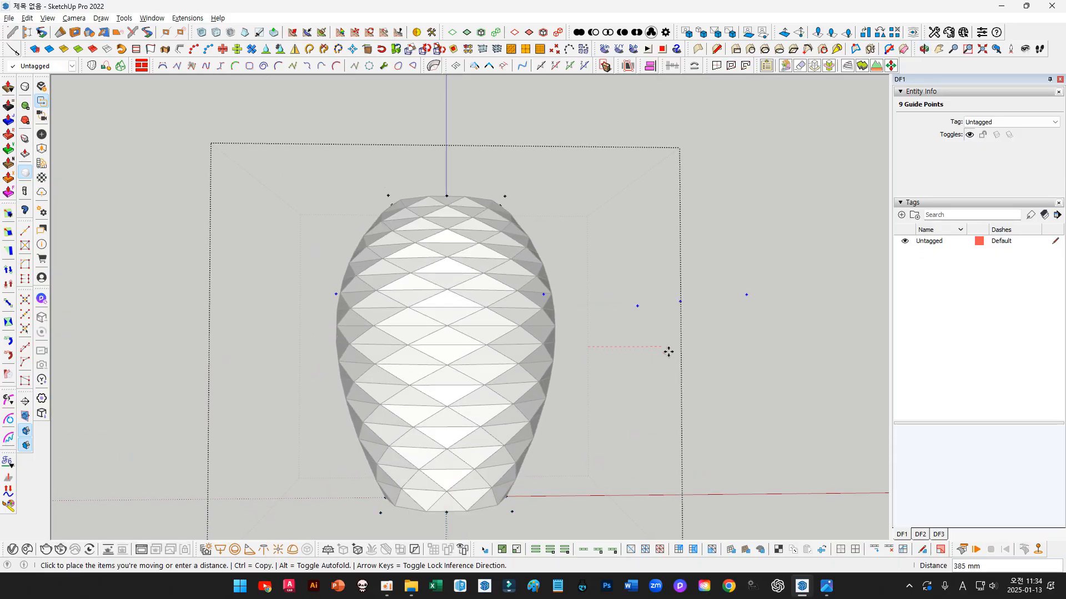
click(696, 350)
middle_drag(671, 368, 505, 400)
key(space)
key(Escape)
Delete the FFD control-point group around the deformed tower
scroll(688, 311, down, 1)
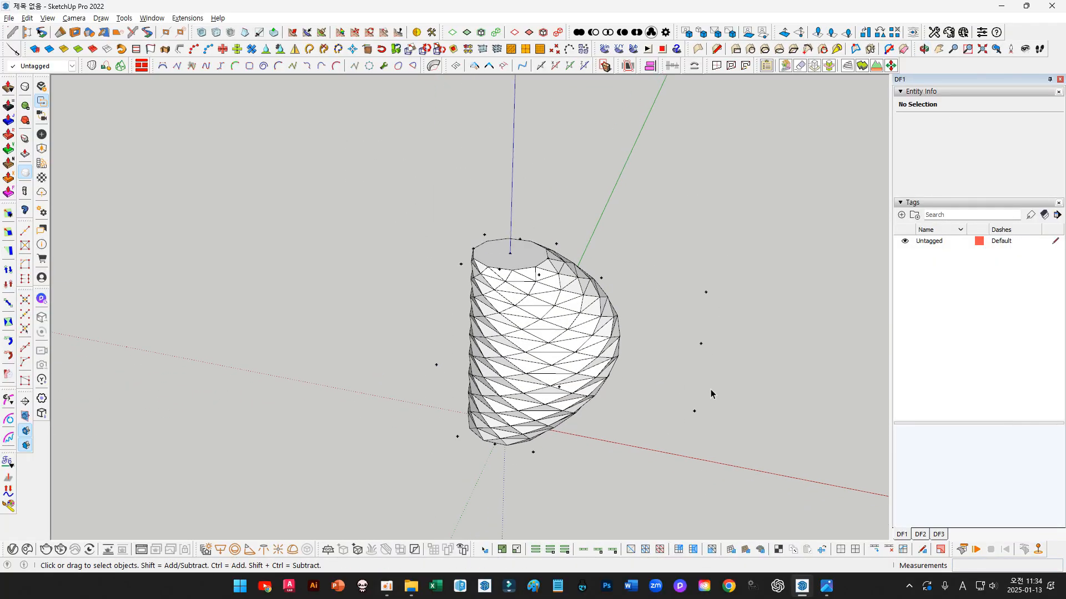
click(705, 292)
key(Delete)
middle_drag(592, 338, 592, 308)
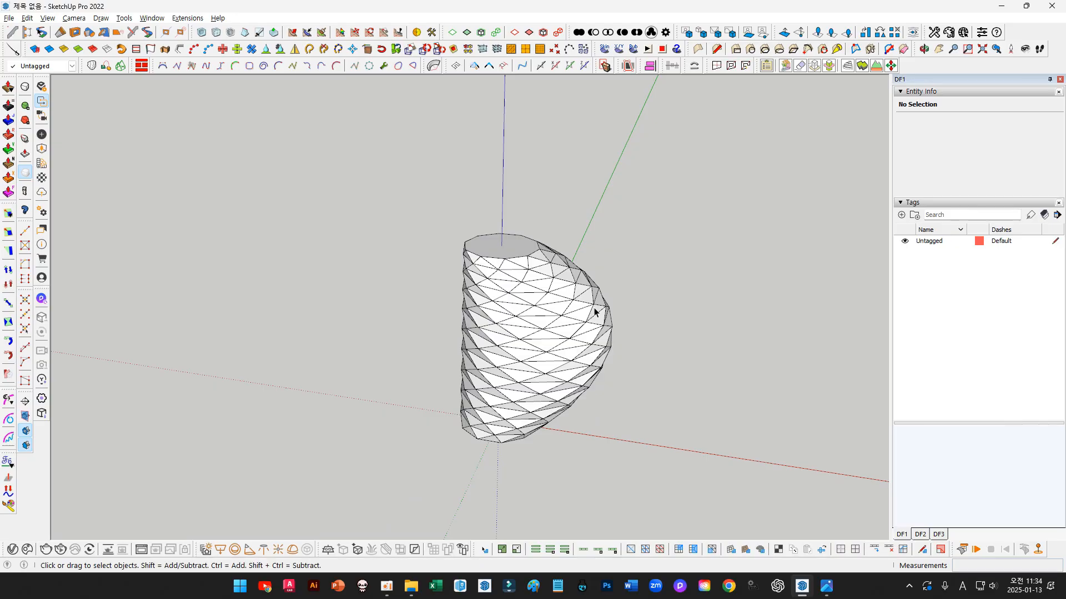
Float the JHS PowerBar over the model and add an FFD 3x3x3 control-point cage to the deformed tower
drag(26, 44, 170, 156)
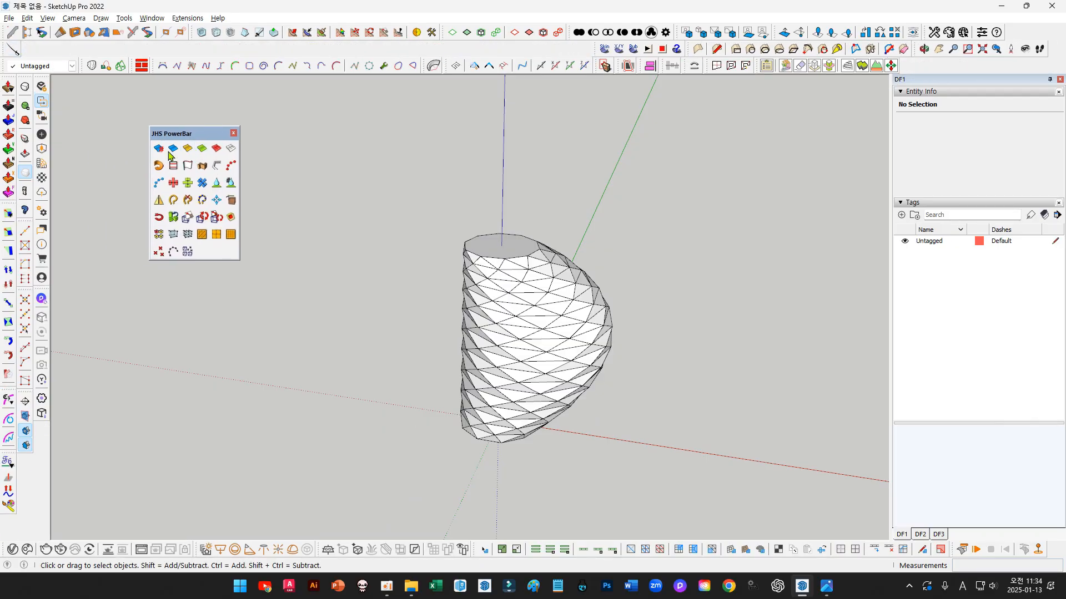
click(466, 300)
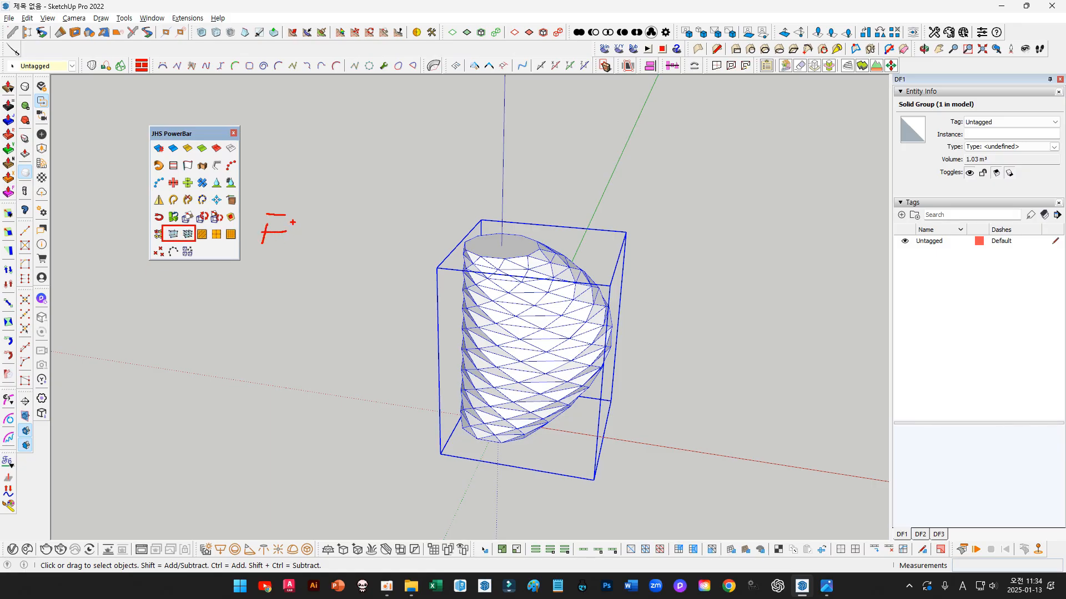
drag(253, 257, 312, 266)
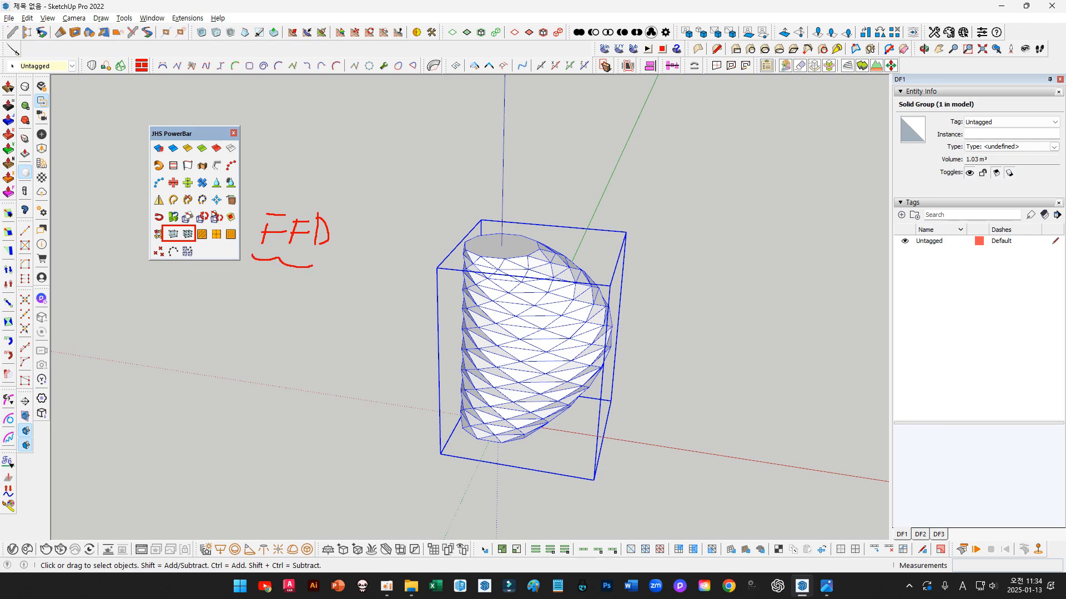
middle_drag(525, 301, 536, 306)
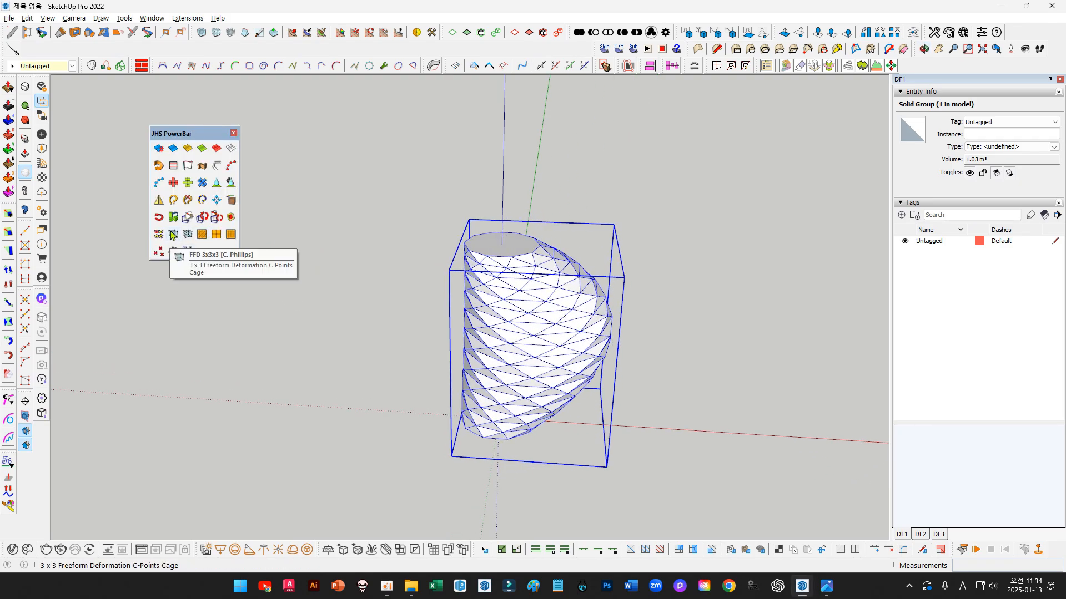
middle_drag(624, 349, 627, 349)
scroll(629, 350, up, 2)
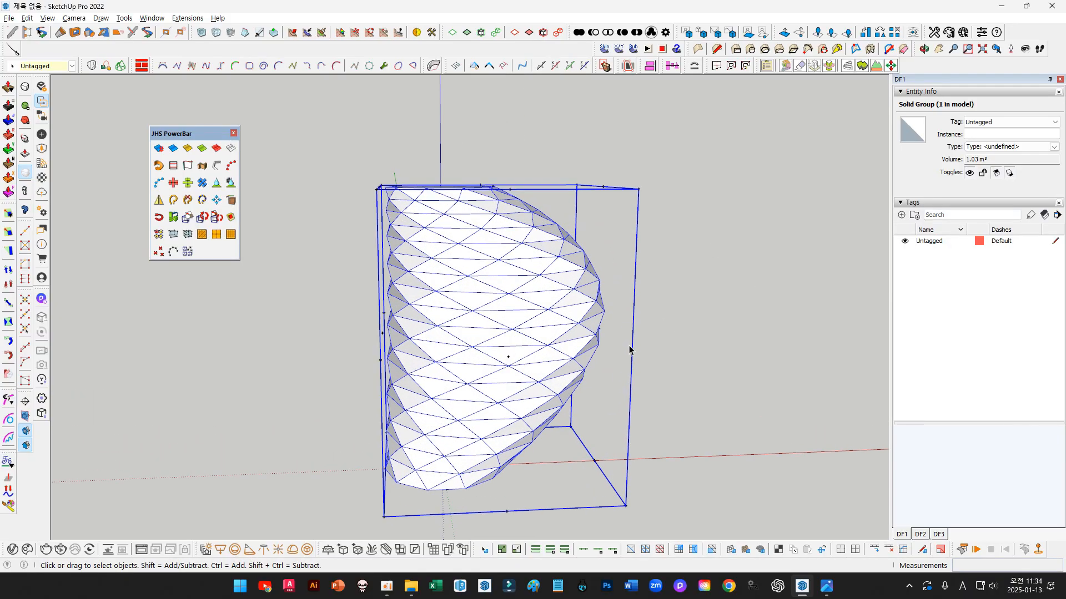
Open the control-point group, select the nine mid-height points and move them slightly in the negative red-axis direction
double_click(632, 358)
drag(297, 247, 729, 394)
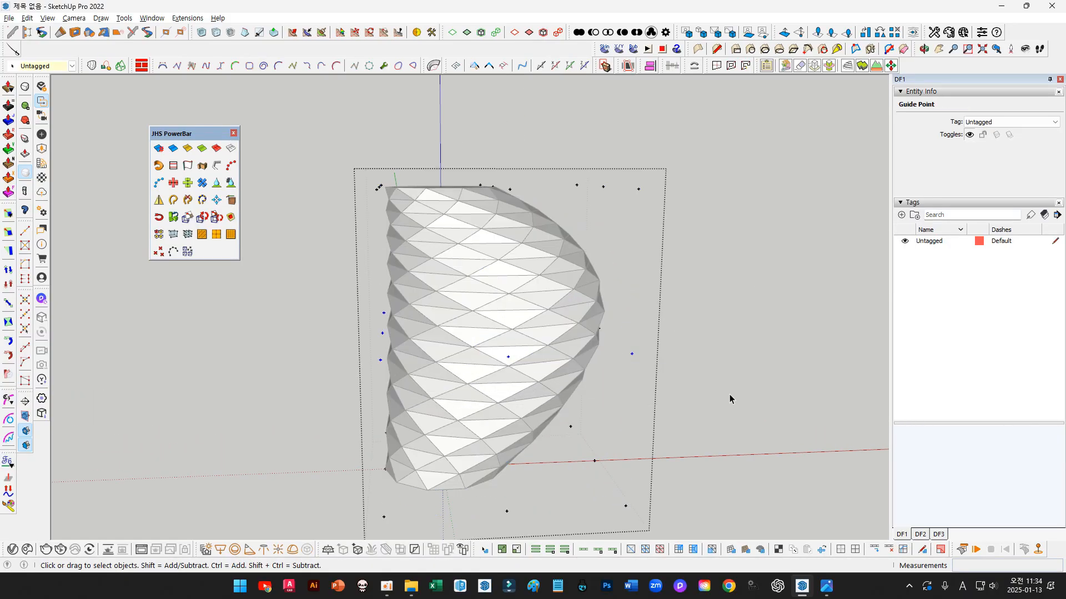
key(m)
click(735, 363)
click(716, 363)
Scale the nine mid-height control points up uniformly from one corner to widen the tower's middle
key(s)
click(358, 362)
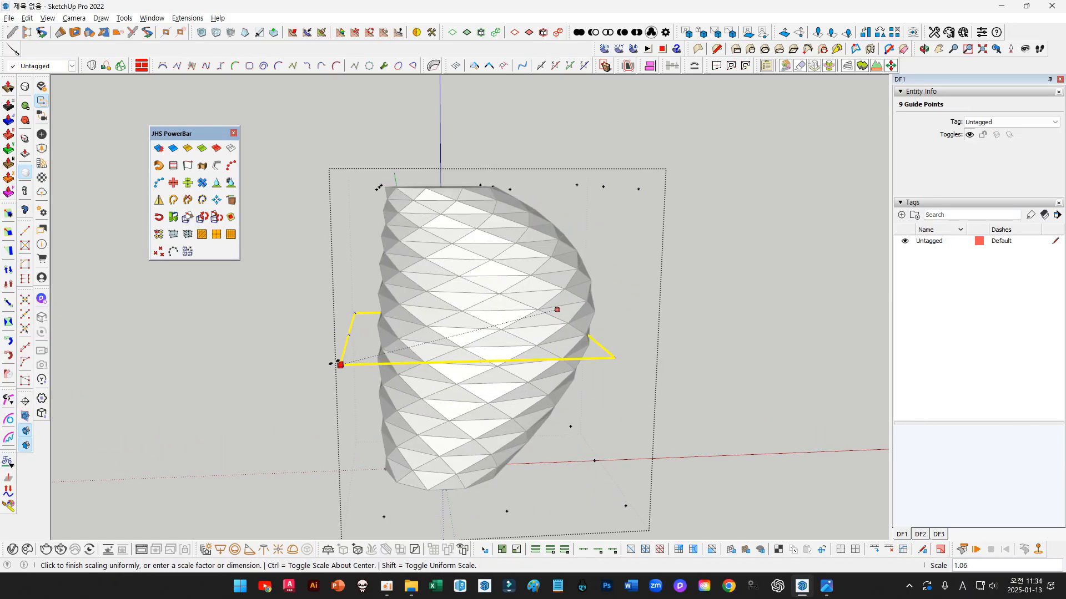
click(514, 295)
key(space)
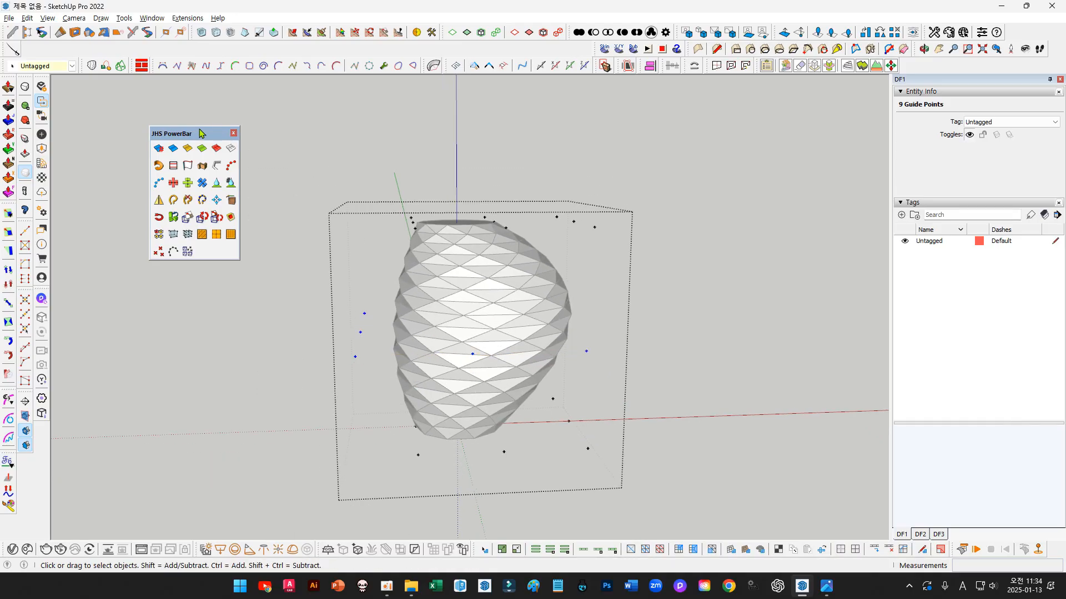
Dock the floating JHS PowerBar with the other toolbars, leave the control-point group and clear the selection
drag(185, 133, 51, 47)
click(677, 255)
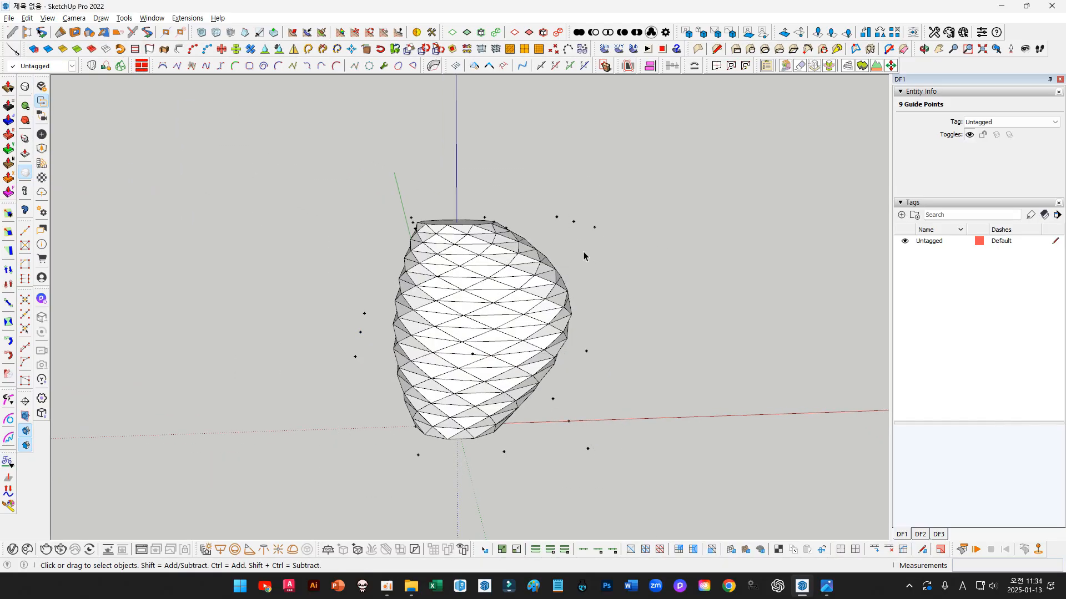
triple_click(524, 258)
click(622, 261)
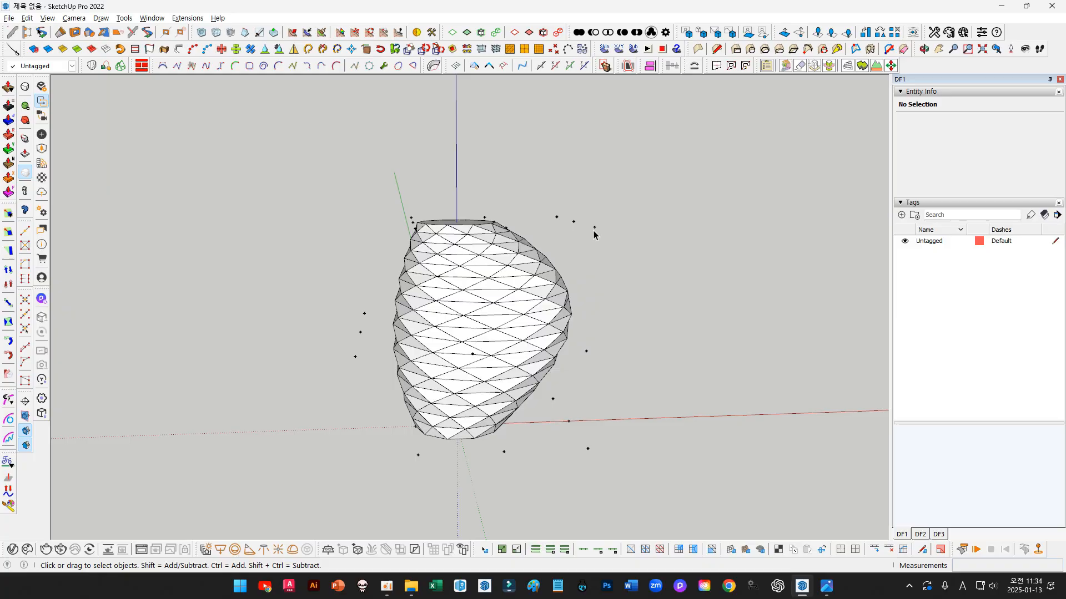
Move the top level of control points in the positive red-axis direction so the tower leans, and leave the group
double_click(593, 230)
middle_drag(509, 233, 460, 200)
drag(342, 168, 697, 262)
key(m)
click(656, 251)
click(703, 256)
middle_drag(657, 242, 656, 257)
key(space)
click(683, 245)
Delete the FFD control-point group around the leaning tower and select the tower group
click(666, 224)
key(Delete)
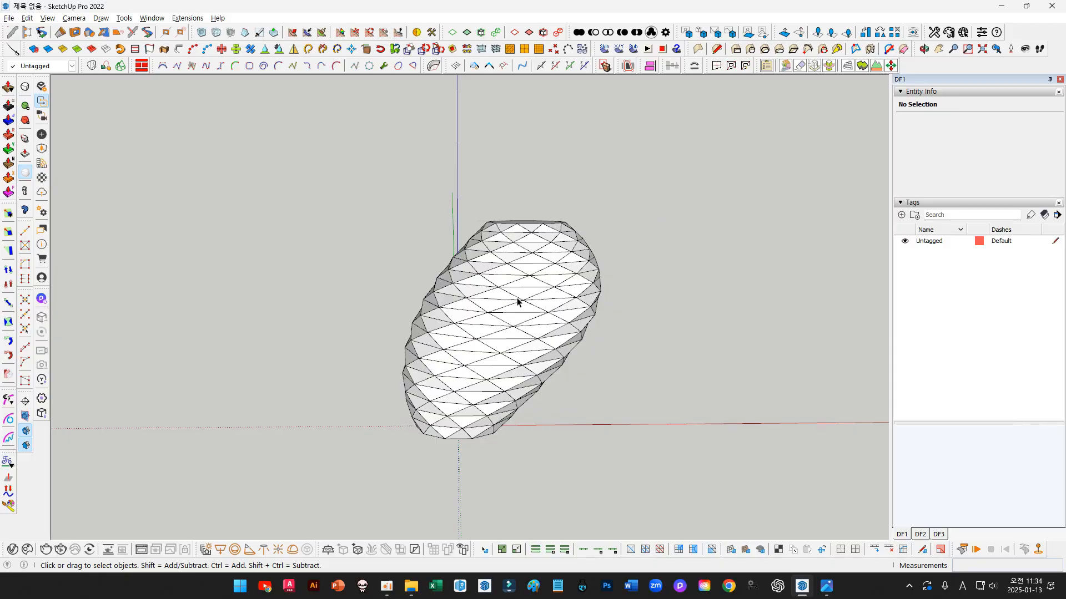
click(533, 295)
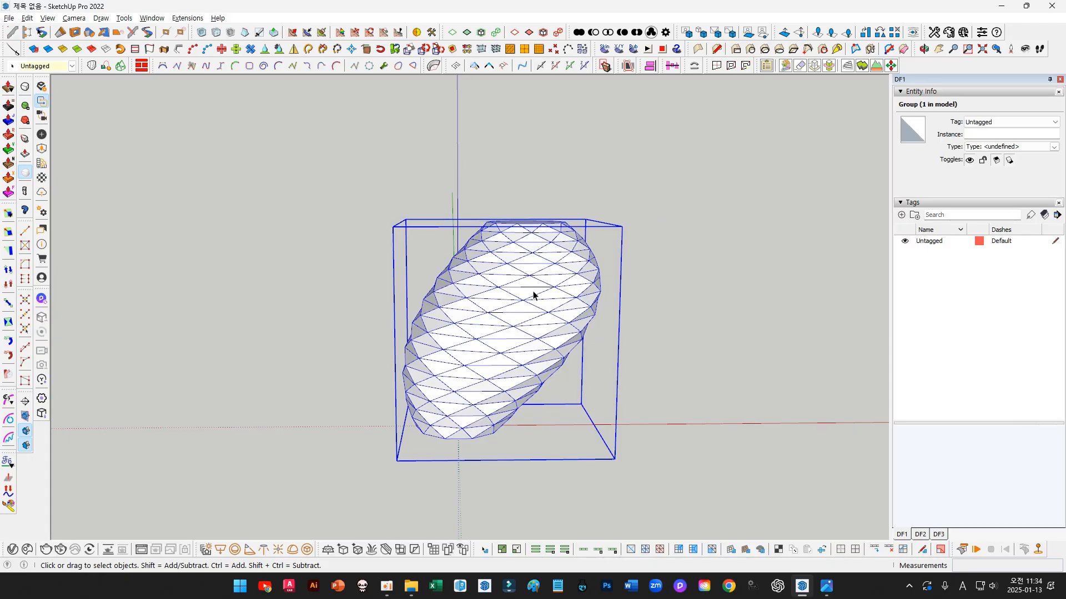
Undo and redo the tower's last grouping, and examine the leaning shape from several angles
middle_drag(512, 248, 531, 321)
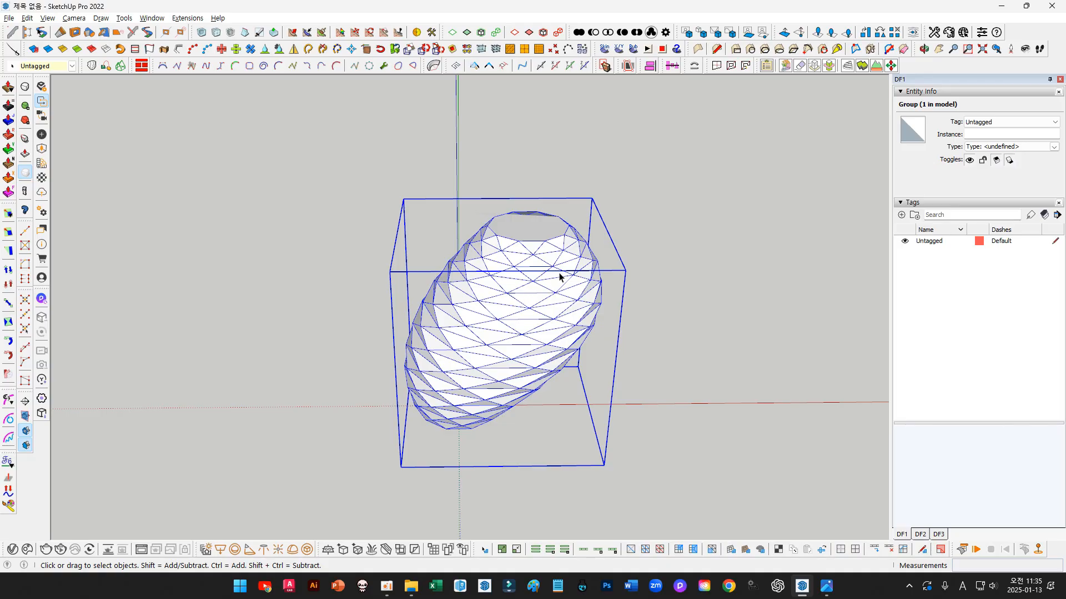
key(ctrl+z)
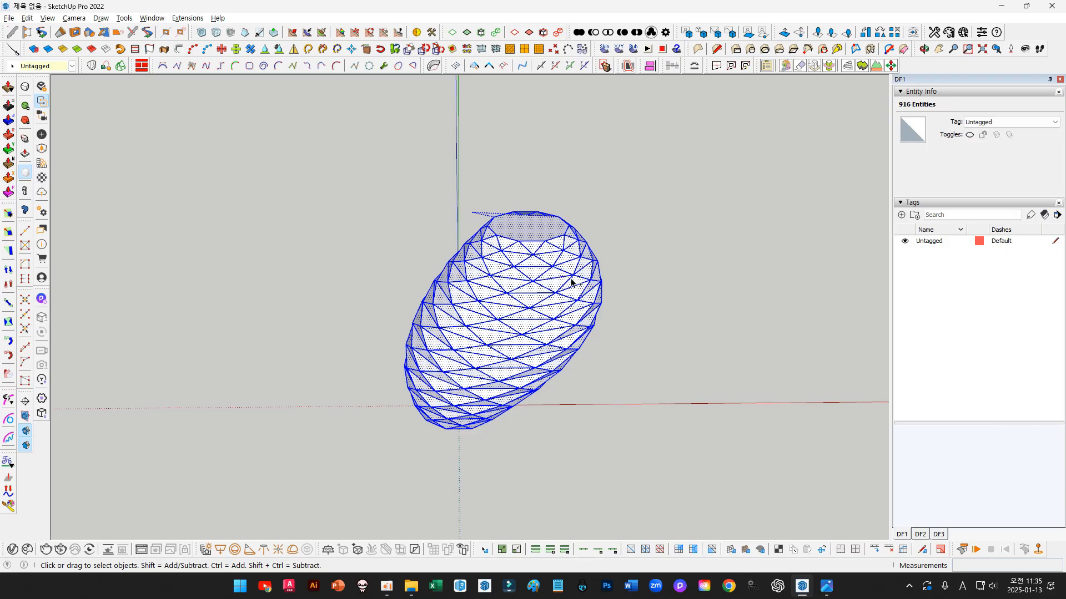
key(ctrl+y)
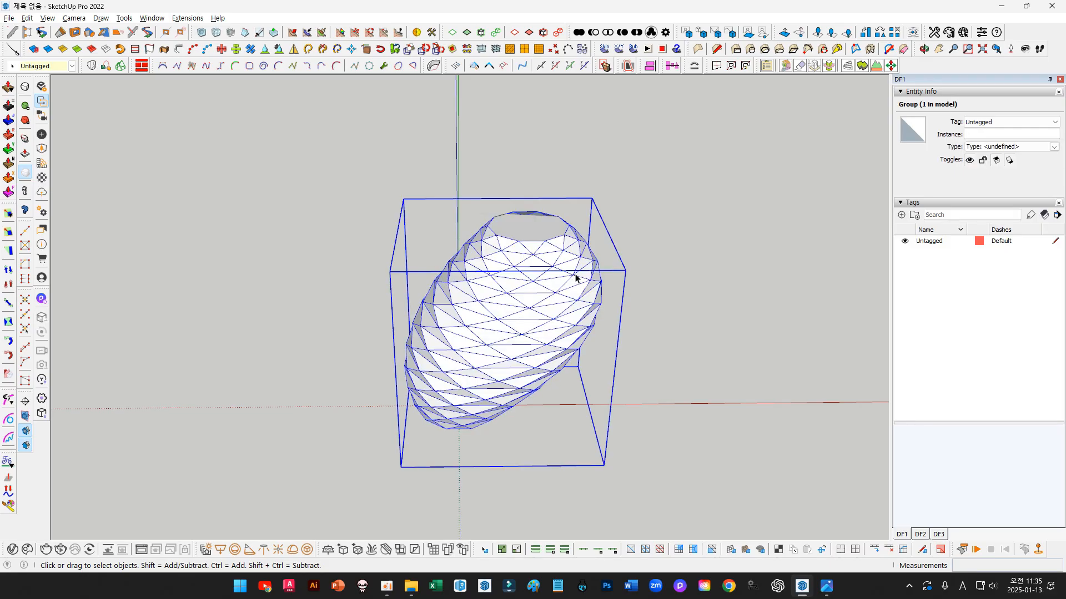
drag(575, 204, 542, 148)
key(space)
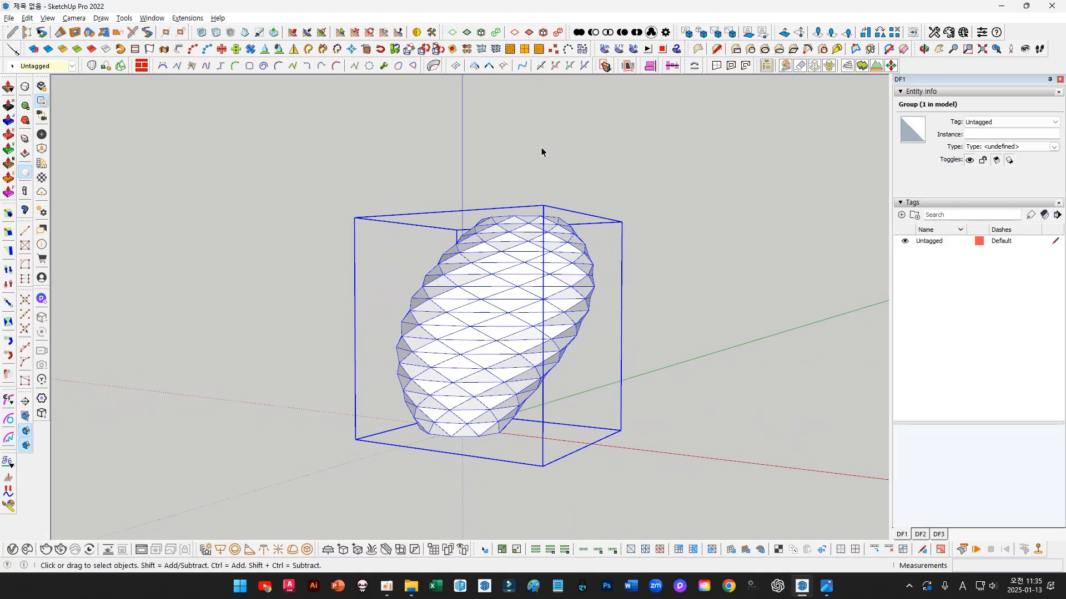
middle_drag(529, 219, 577, 318)
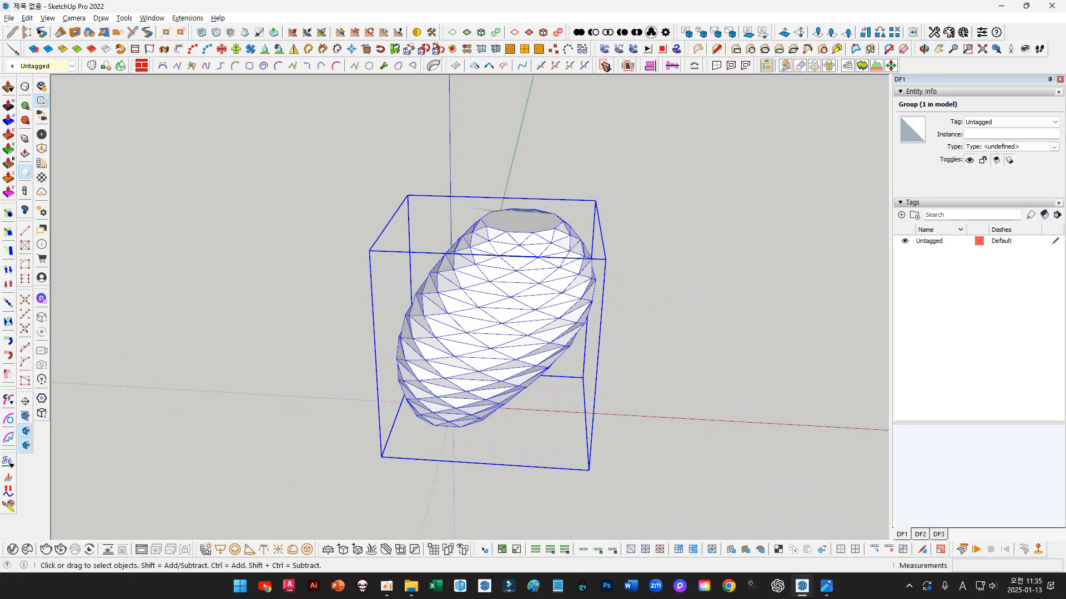